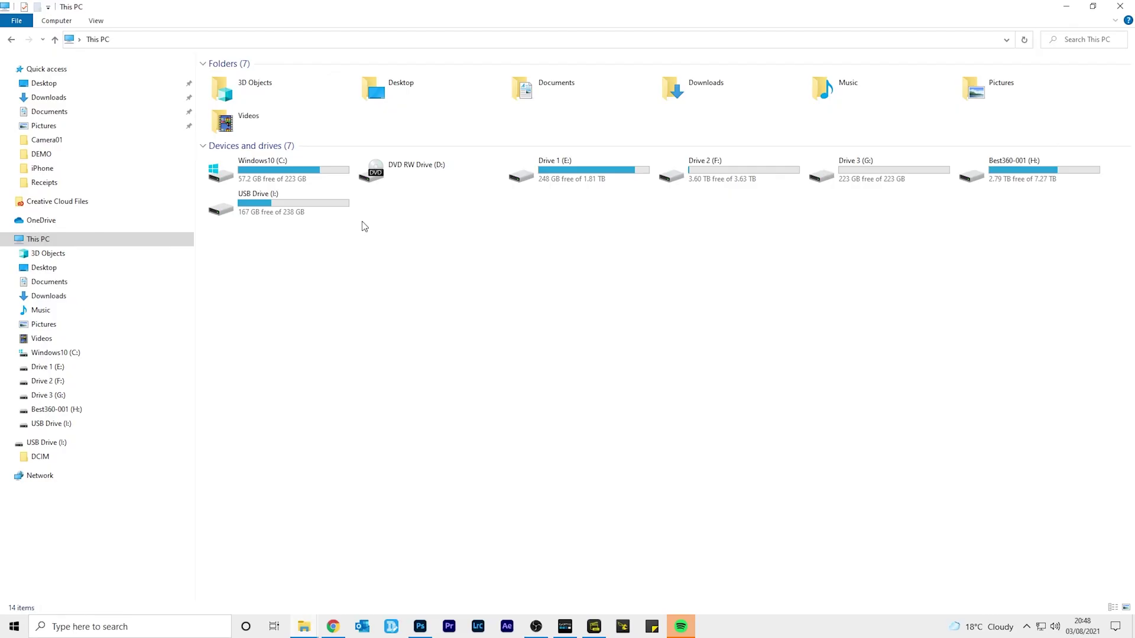
Copy the ten IMG_20210729_183452 files from the USB drive's DCIM\Camera01 folder.
double_click(282, 217)
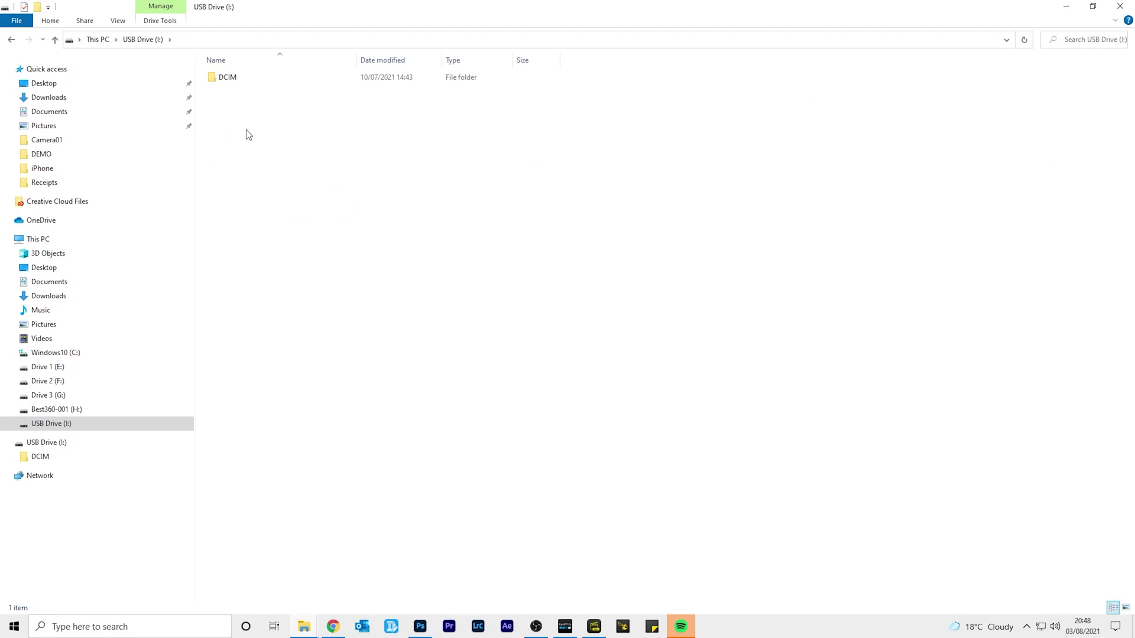
double_click(234, 79)
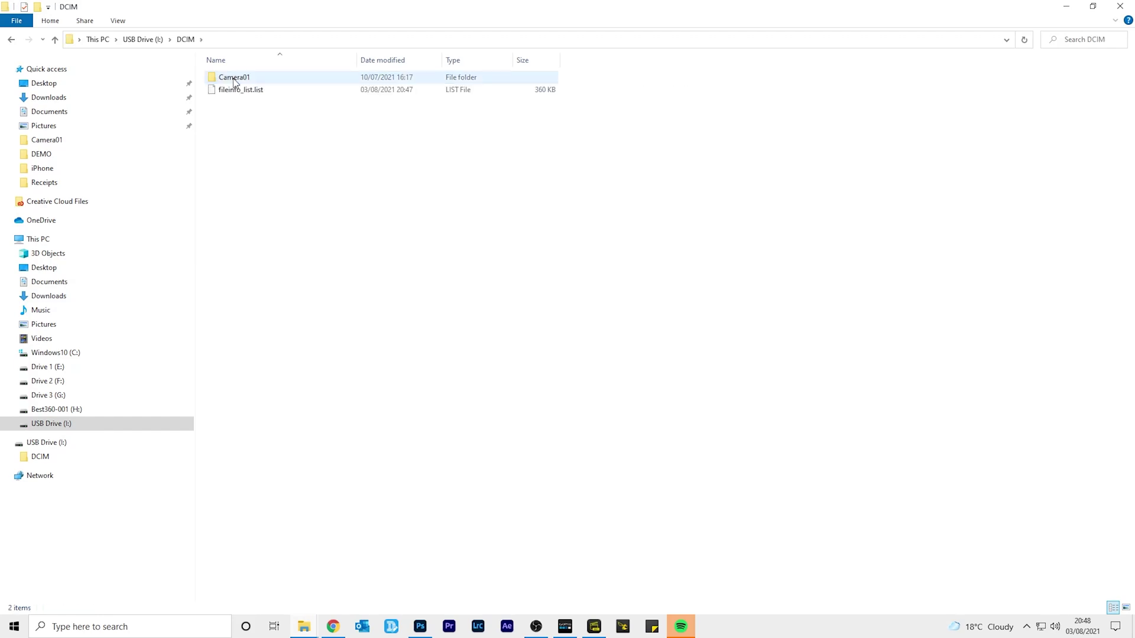
double_click(234, 79)
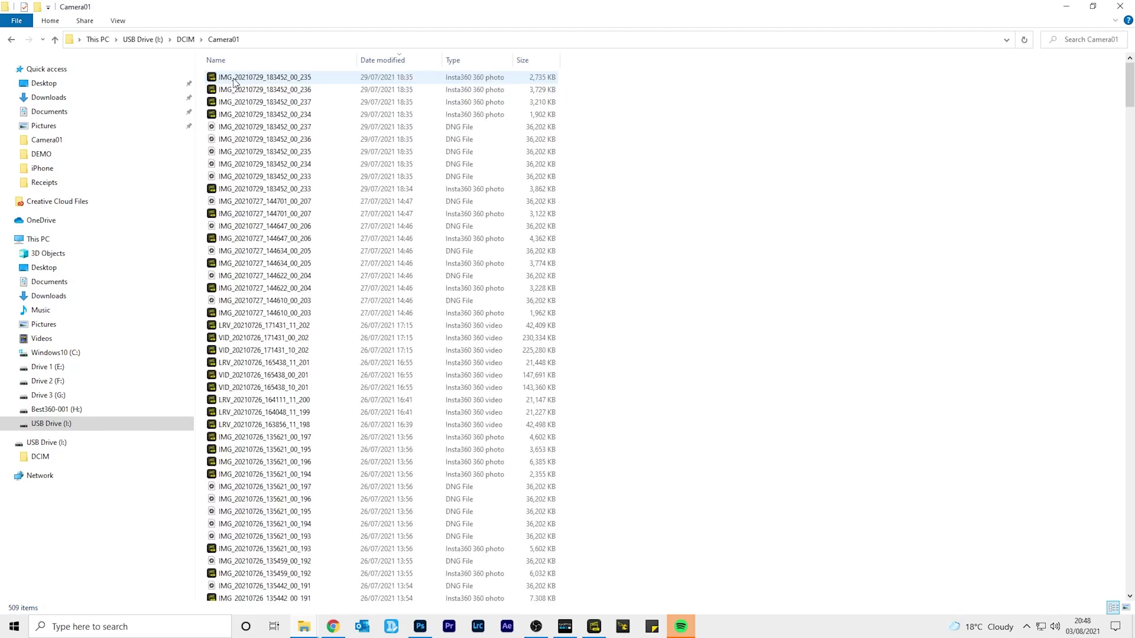
left_click(234, 82)
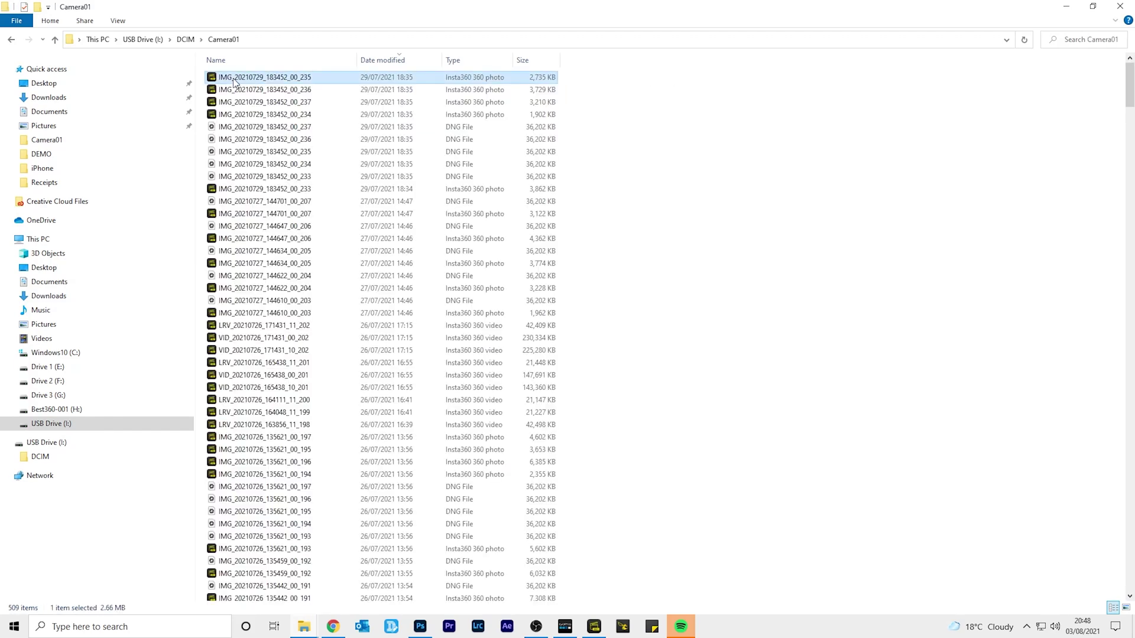
left_click(281, 189, "shift")
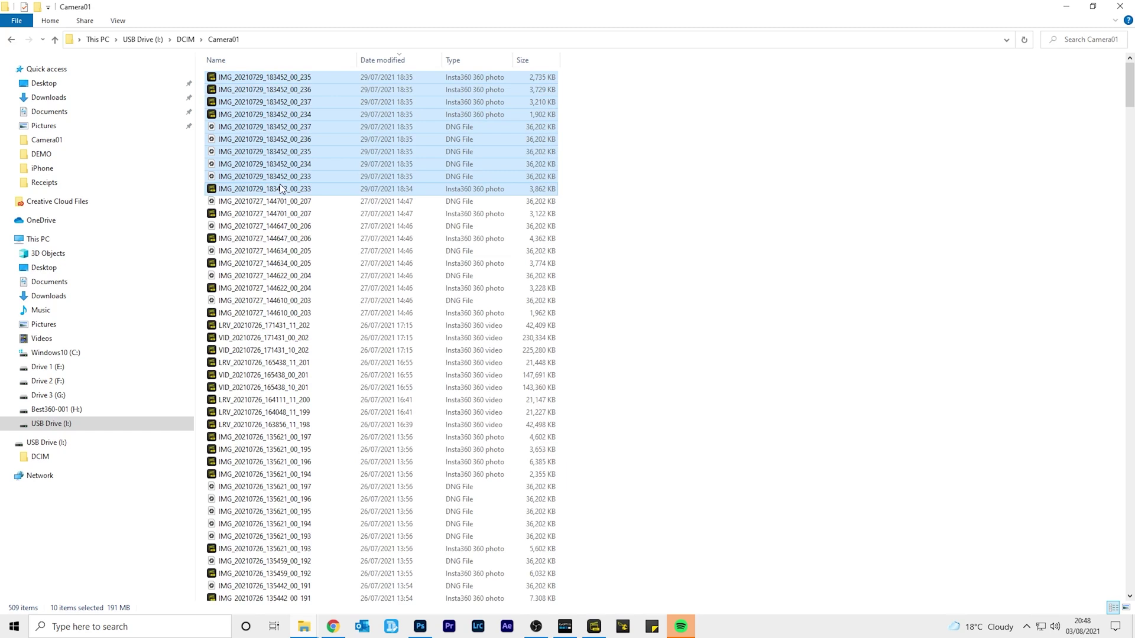
right_click(282, 189)
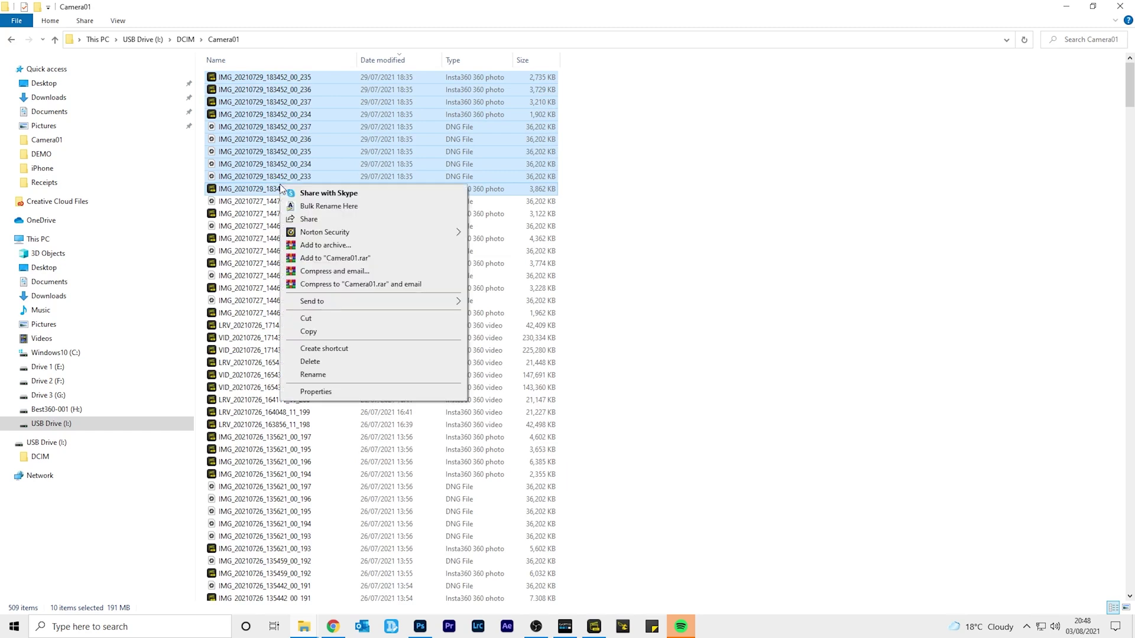
left_click(315, 334)
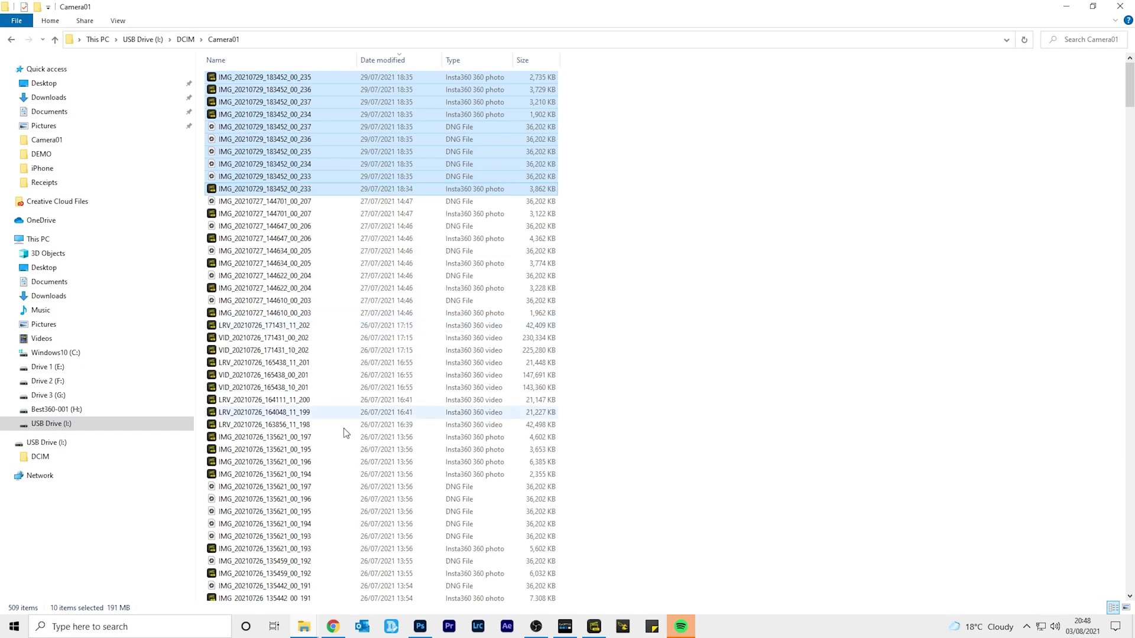
Paste the ten files into the empty DEMO folder on drive H:.
left_click(272, 585)
right_click(242, 98)
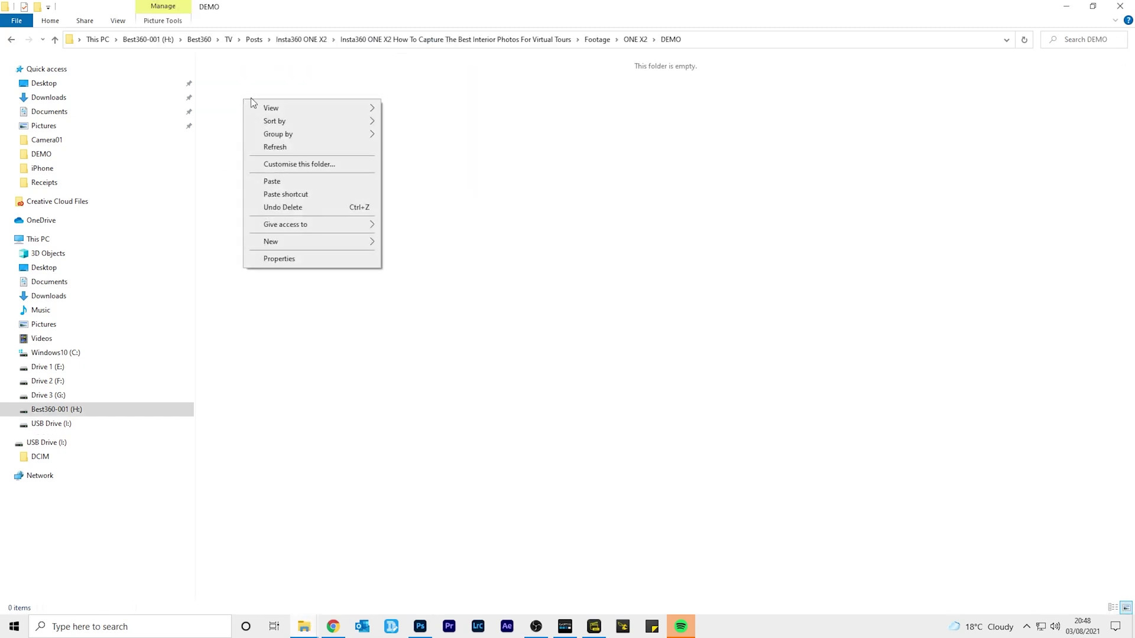
left_click(256, 179)
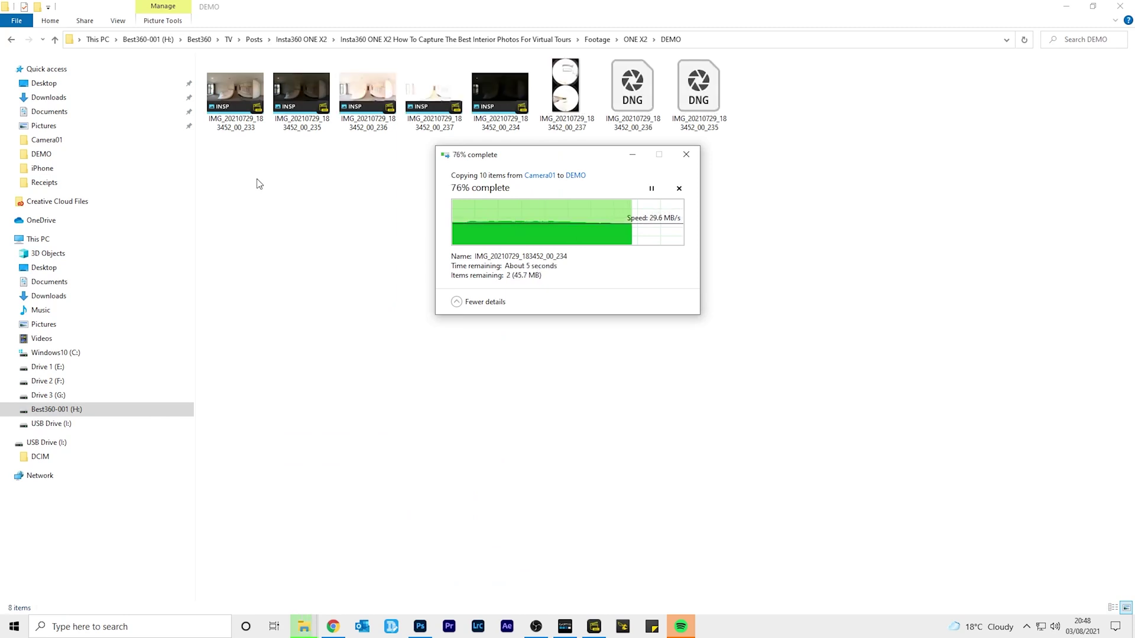
left_click(257, 183)
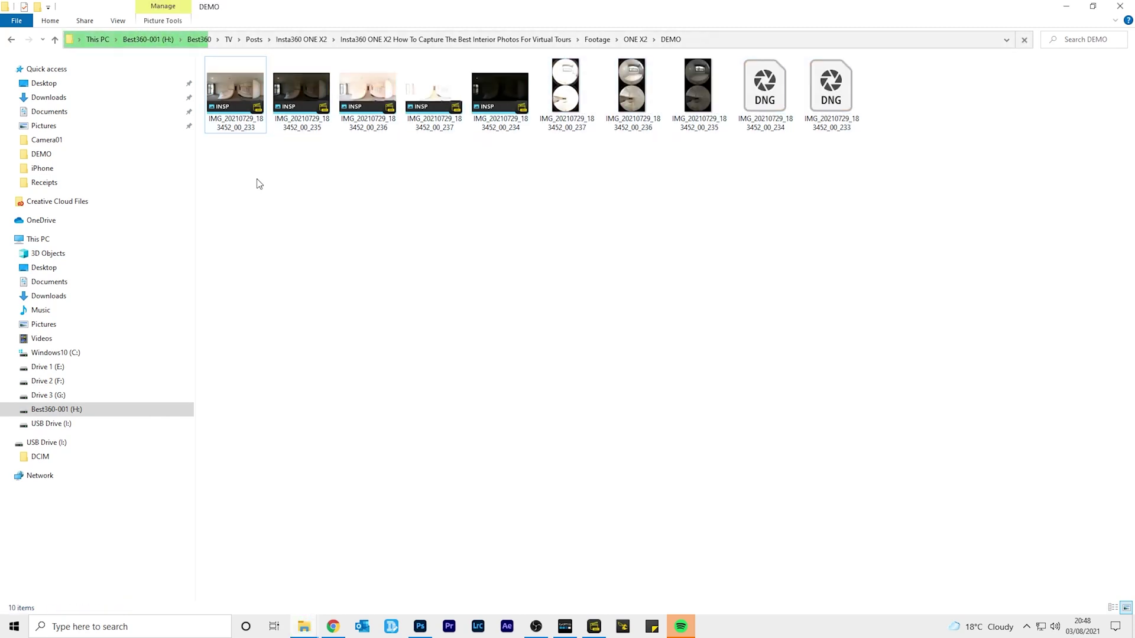
Show the DEMO folder in Details view, sorted by type.
left_click(118, 20)
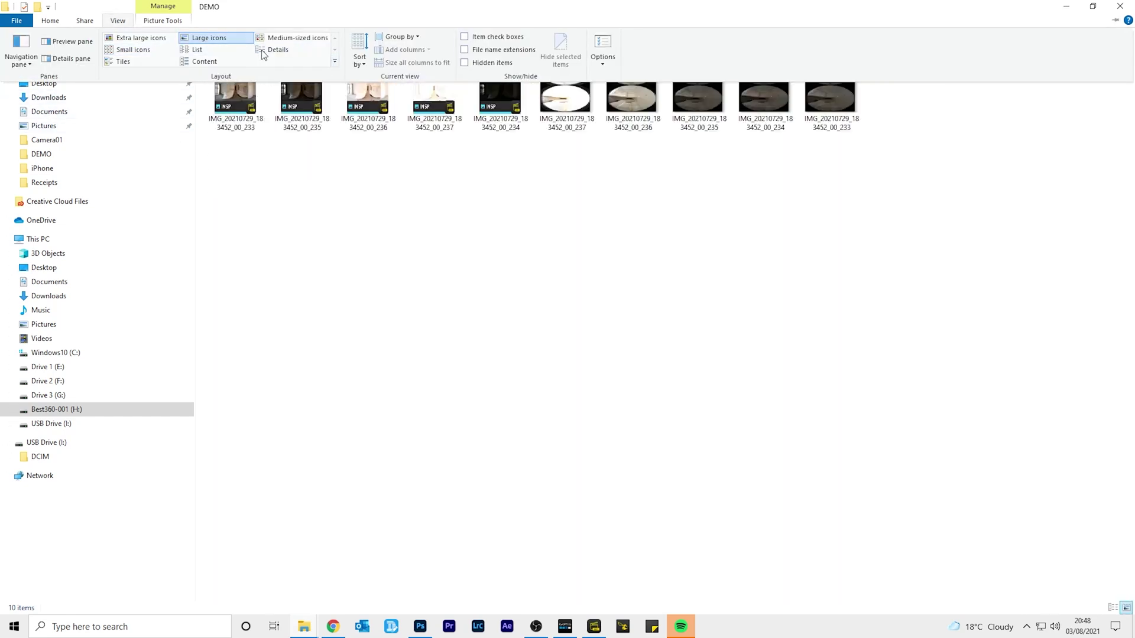
left_click(277, 50)
left_click(121, 21)
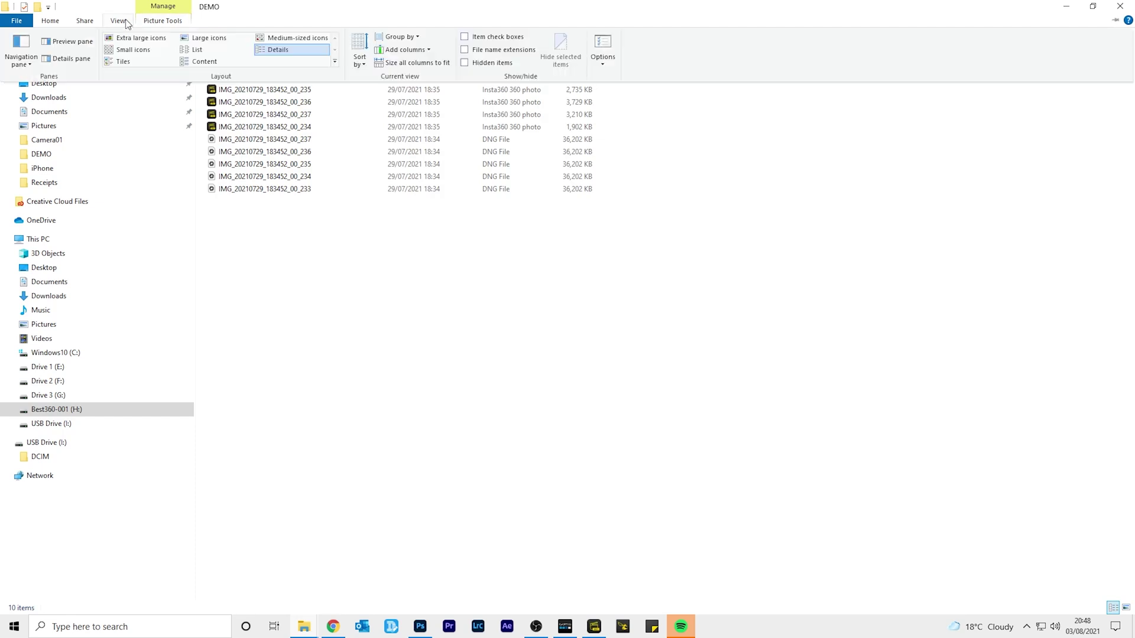
left_click(357, 60)
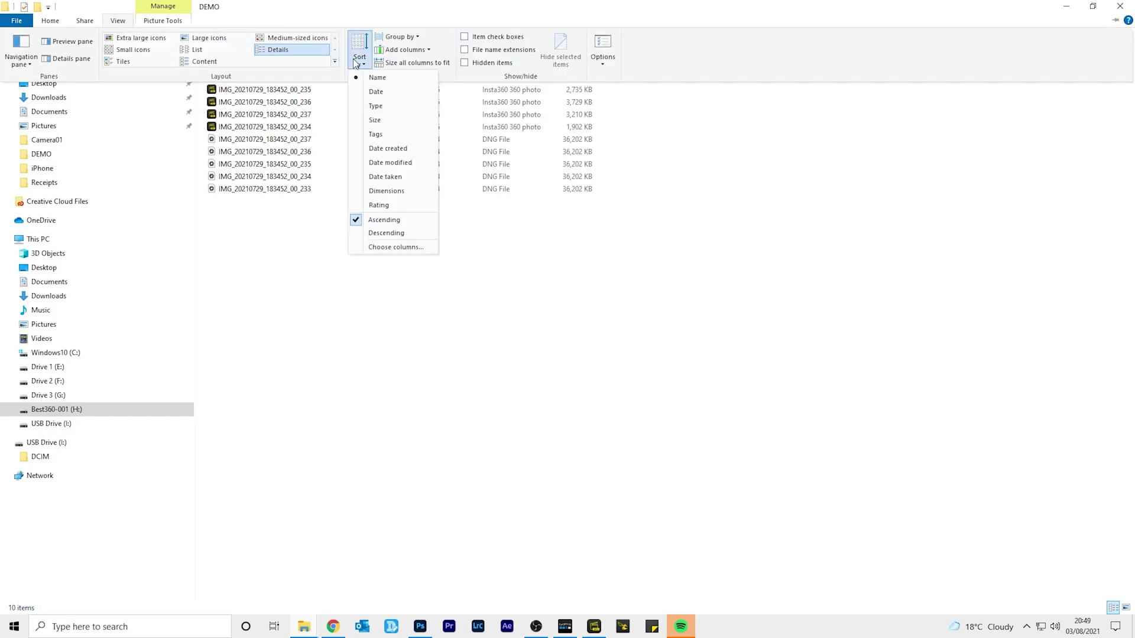
left_click(373, 105)
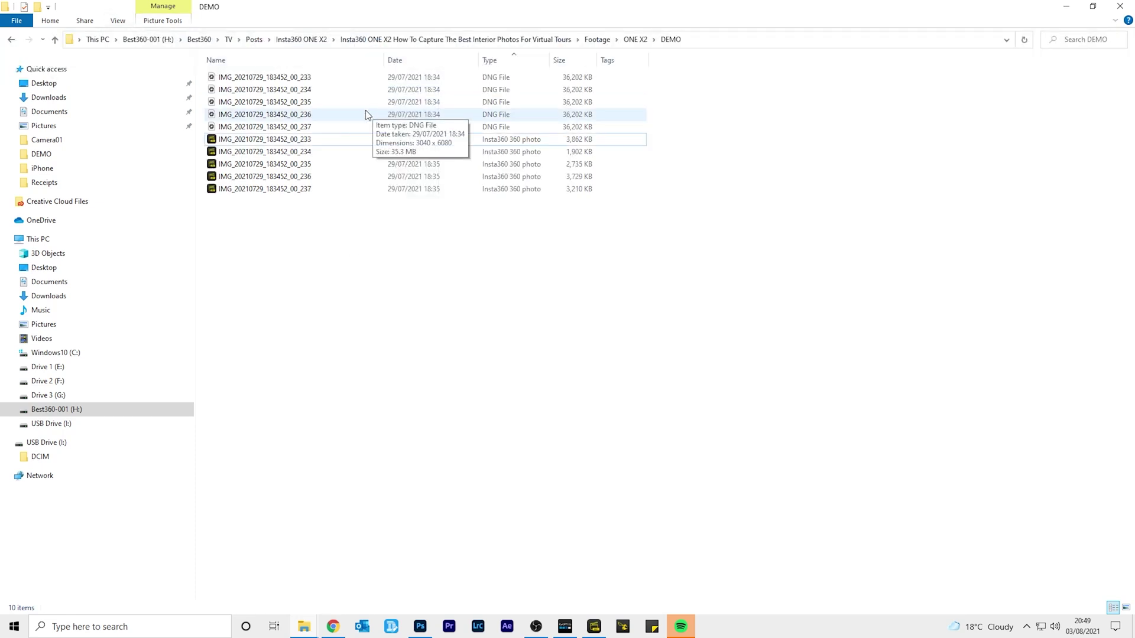
Import the five DNG files into Insta360 Studio as one HDR photo.
left_click(358, 78)
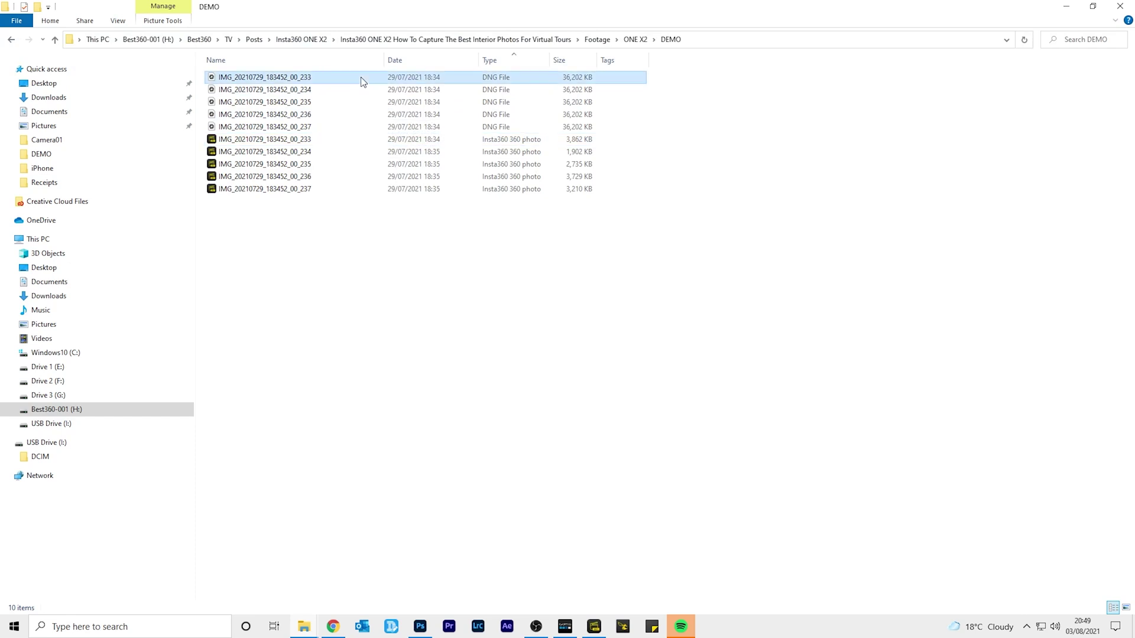
left_click(331, 128, "shift")
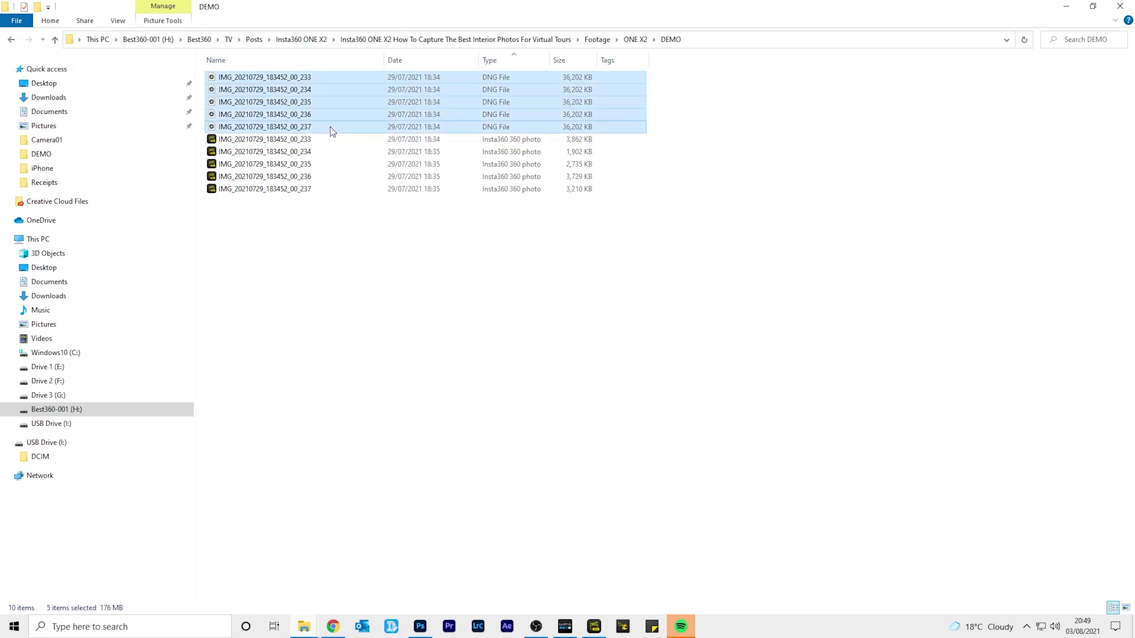
left_click_drag(331, 130, 77, 190)
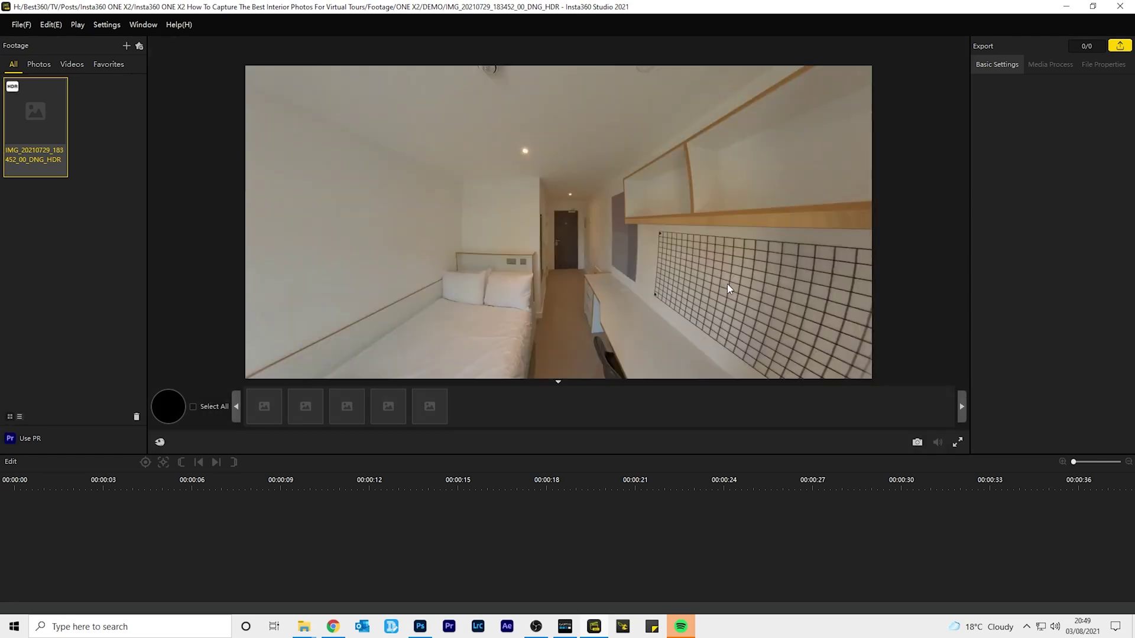
Rotate the 360° bedroom preview toward the wall grid and the cabinets.
left_click_drag(728, 288, 378, 268)
left_click_drag(735, 291, 370, 294)
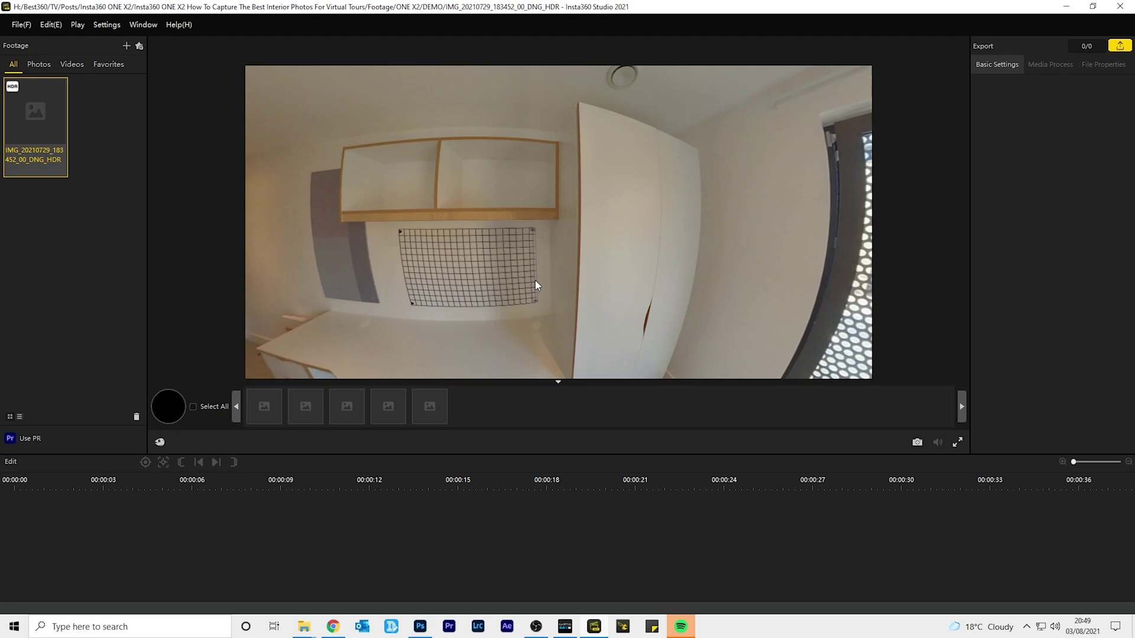
Recalibrate stitching on the _00_233 exposure and turn the view toward the corridor.
left_click(270, 400)
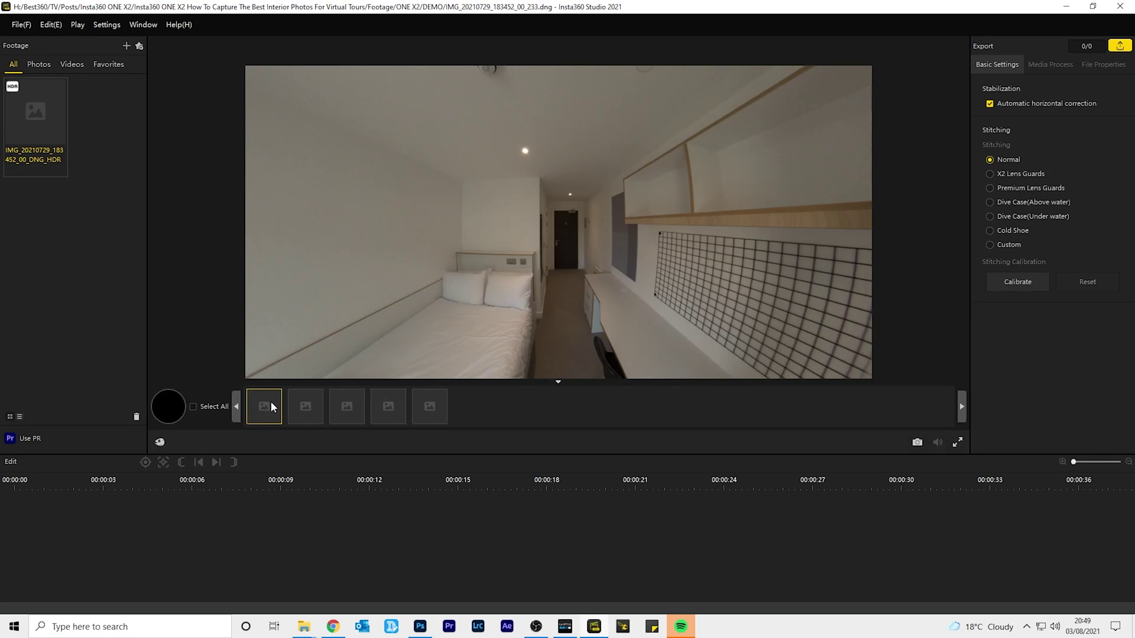
left_click(1017, 282)
left_click_drag(830, 296, 286, 273)
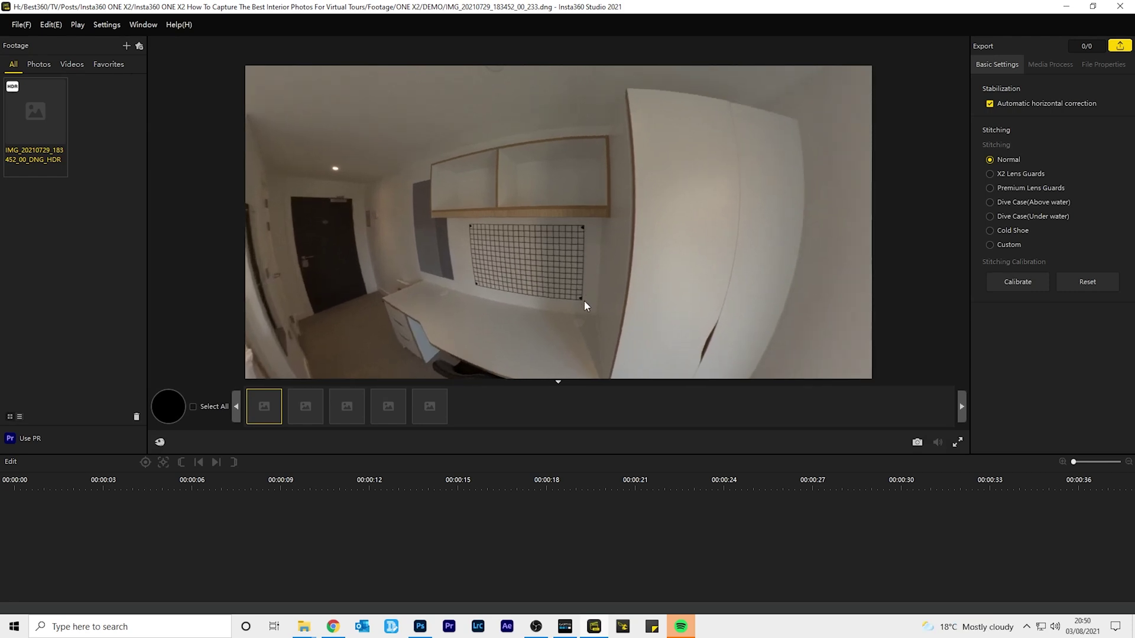
Export only the merged HDR photo into the DEMO folder.
left_click(34, 133)
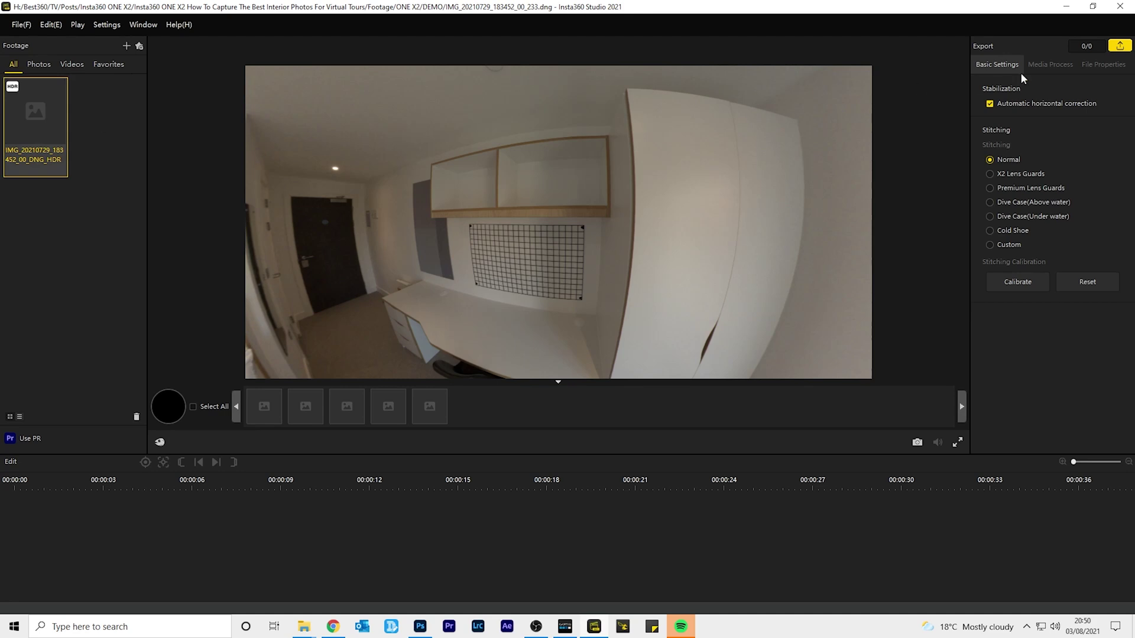
left_click(1117, 48)
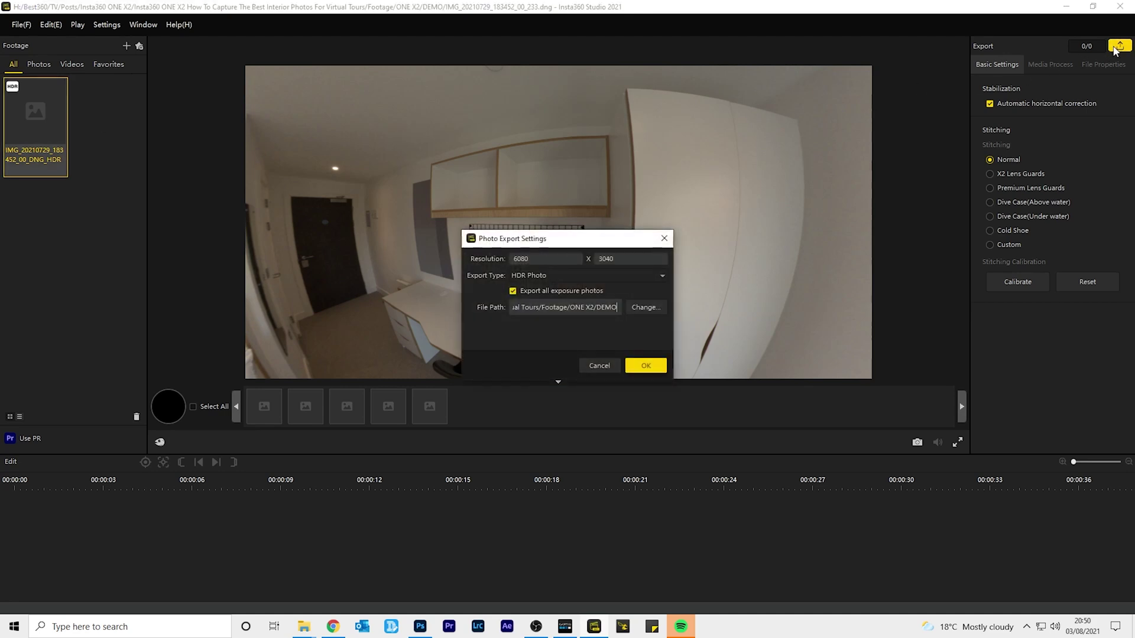
left_click(567, 294)
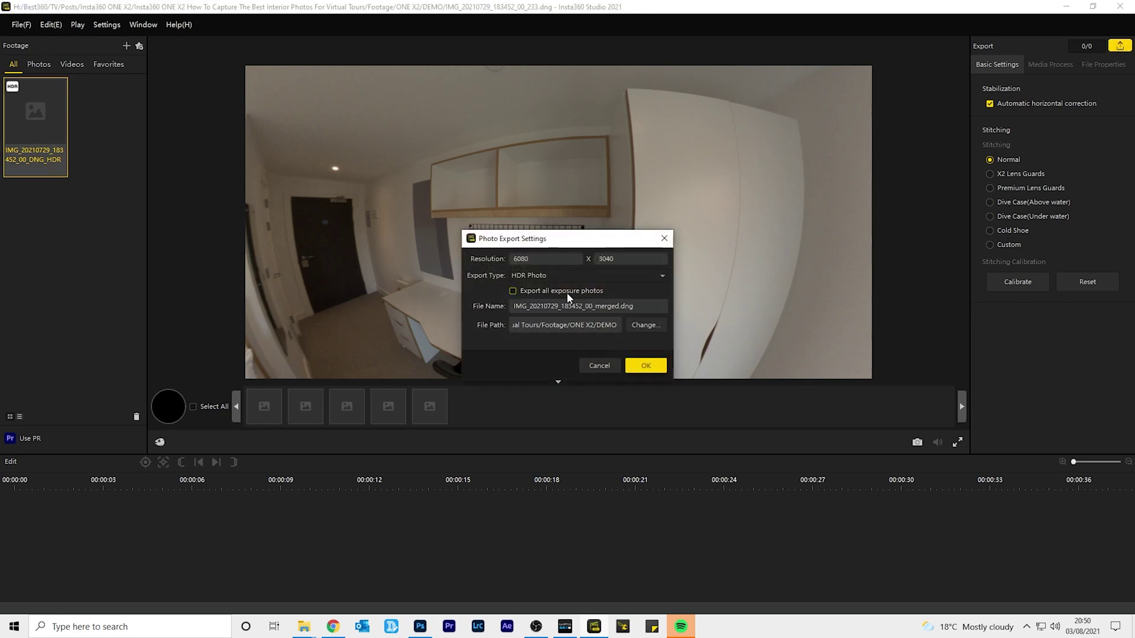
left_click(640, 326)
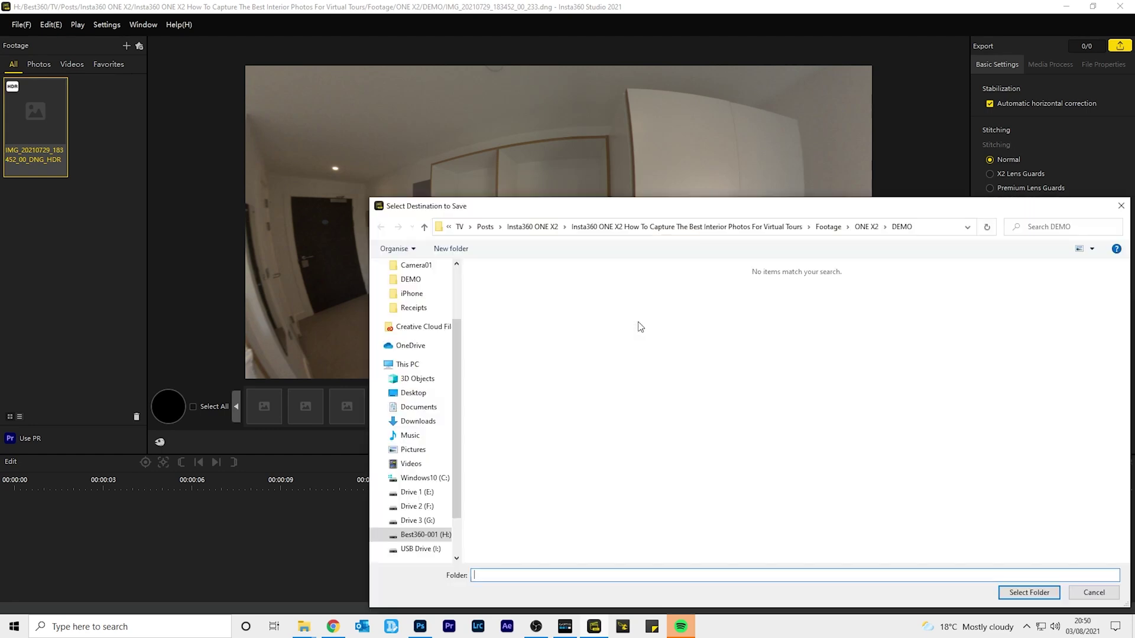
left_click(1003, 593)
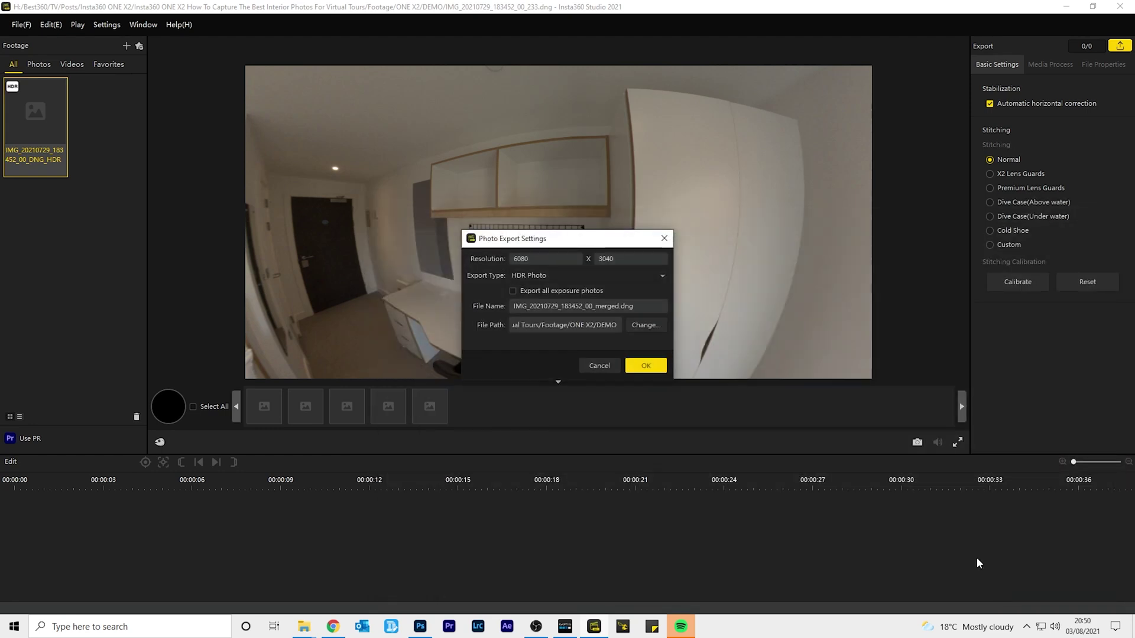
left_click(645, 365)
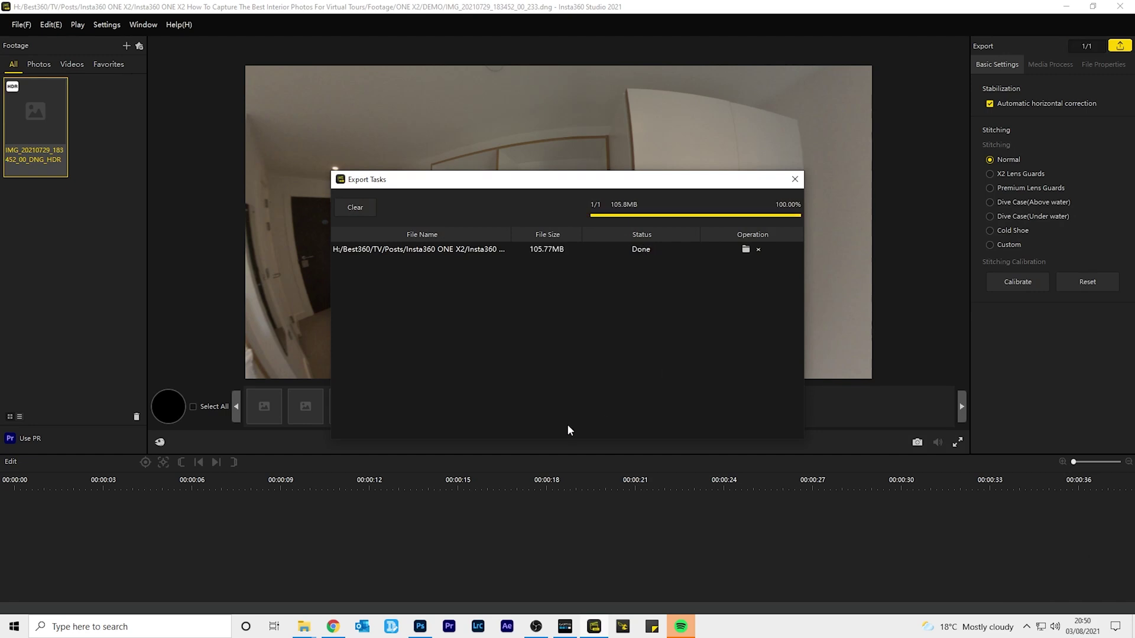
Send IMG_20210729_183452_00_merged.dng from DEMO to Photoshop's Camera Raw.
mouse_move(303, 630)
left_click(251, 582)
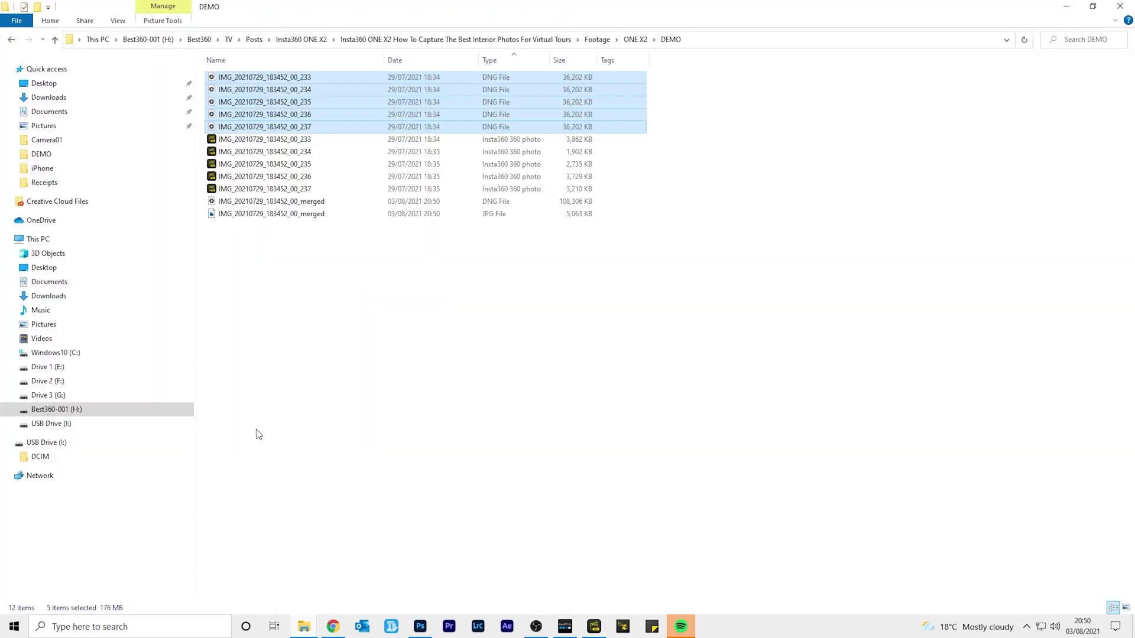
left_click(279, 256)
left_click_drag(287, 202, 354, 340)
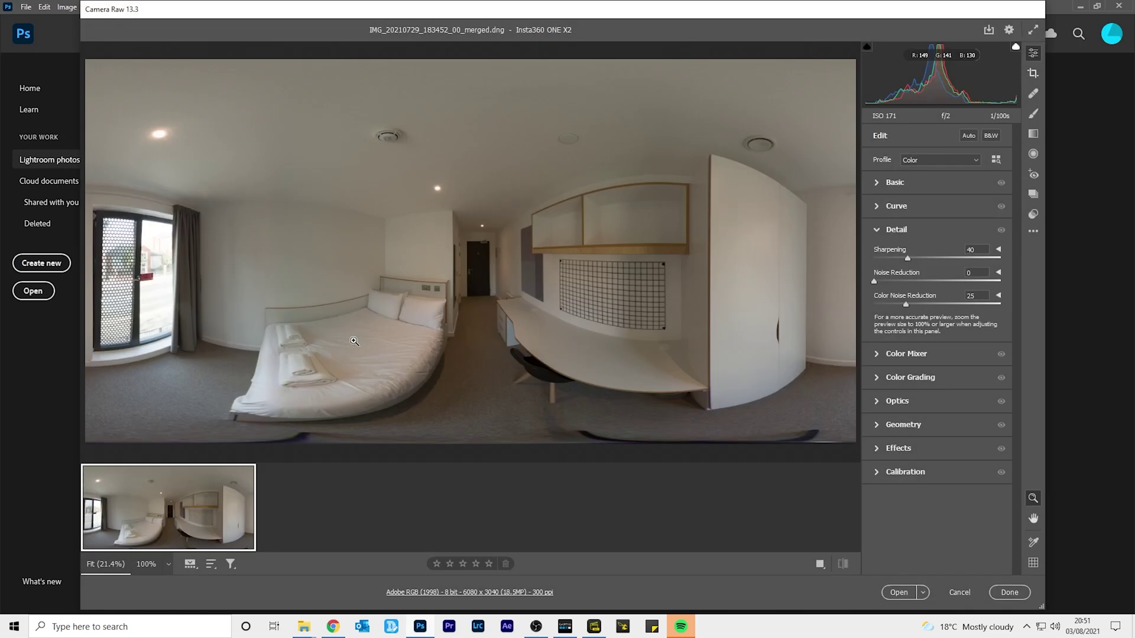
In the Basic panel, set Contrast -50, Highlights -92, Shadows +55, Saturation +21.
left_click(877, 183)
left_click_drag(936, 293, 905, 292)
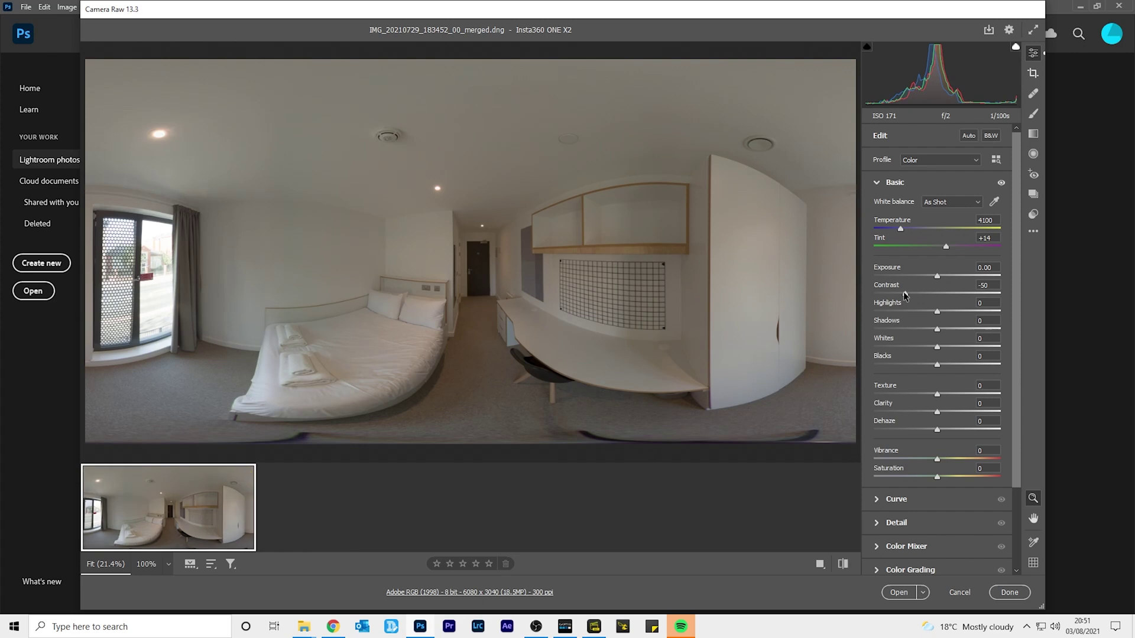
left_click_drag(936, 311, 887, 309)
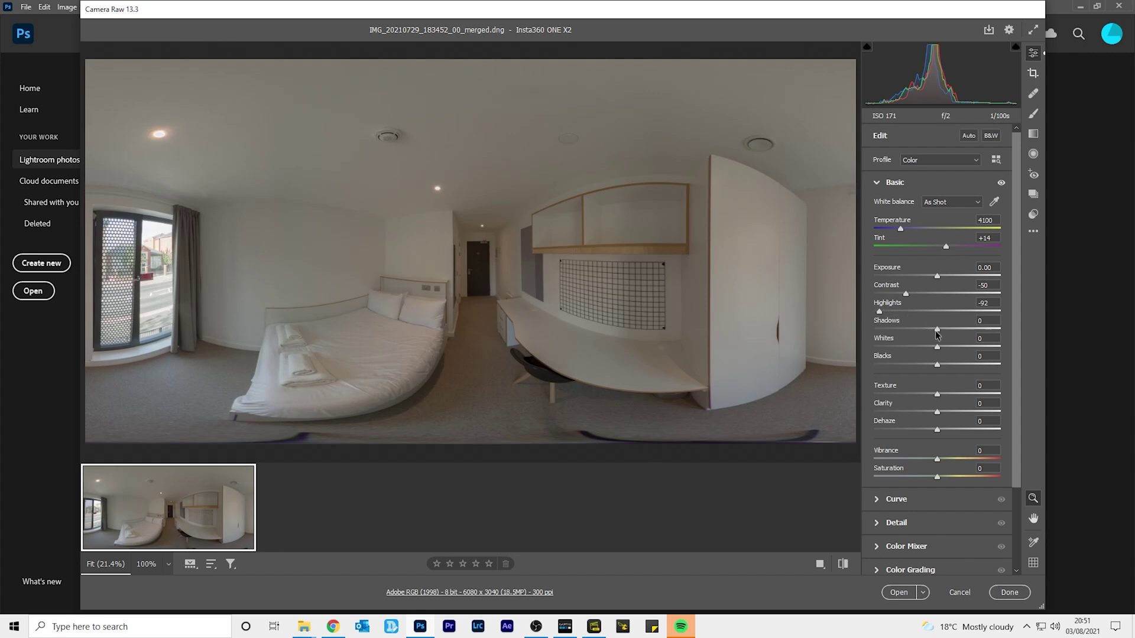
left_click_drag(937, 334, 965, 332)
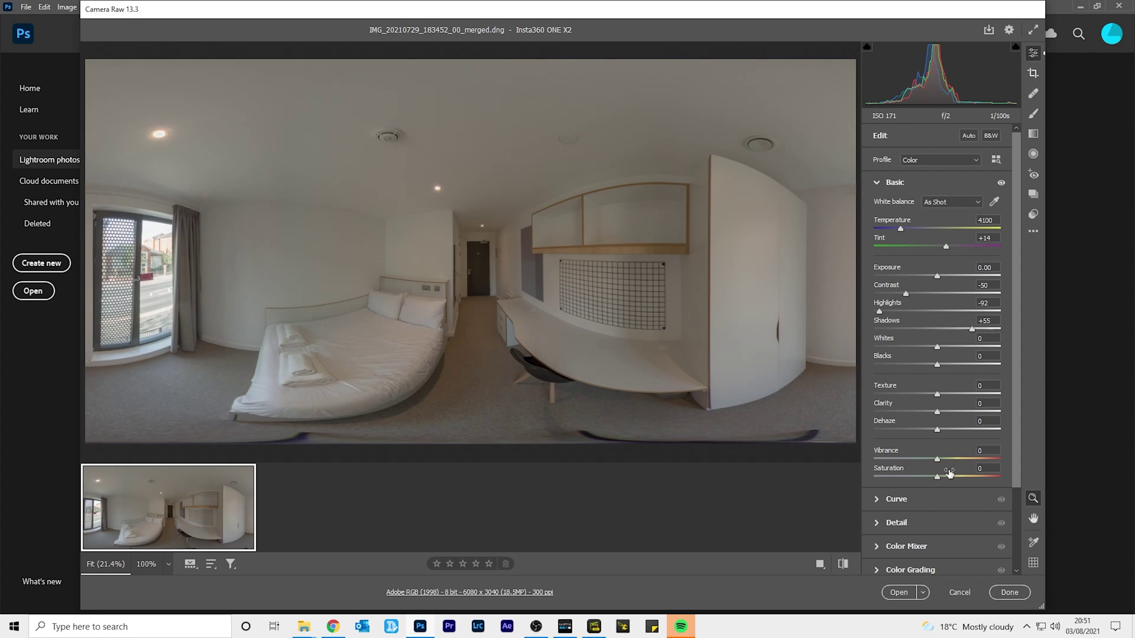
left_click_drag(941, 474, 952, 474)
Set Detail sharpening to 50 and noise reduction to 90, then open the image in Photoshop.
left_click(905, 522)
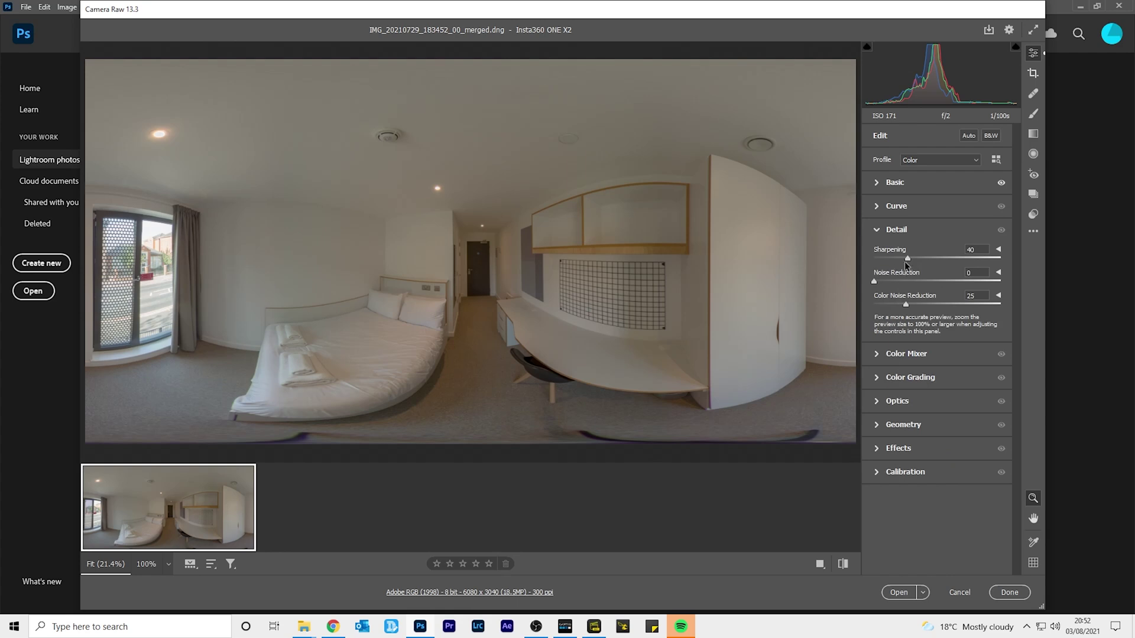
left_click_drag(904, 261, 915, 256)
left_click_drag(874, 281, 924, 281)
left_click(898, 593)
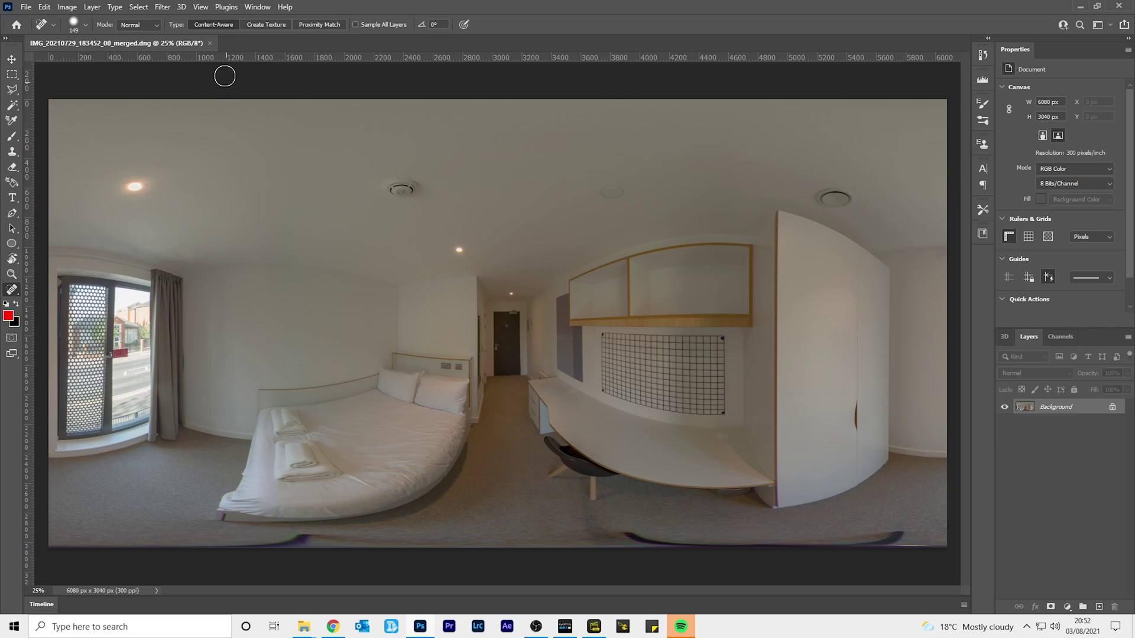
Make the Background layer a spherical panorama layer and orbit down to the floor tripod.
left_click(183, 7)
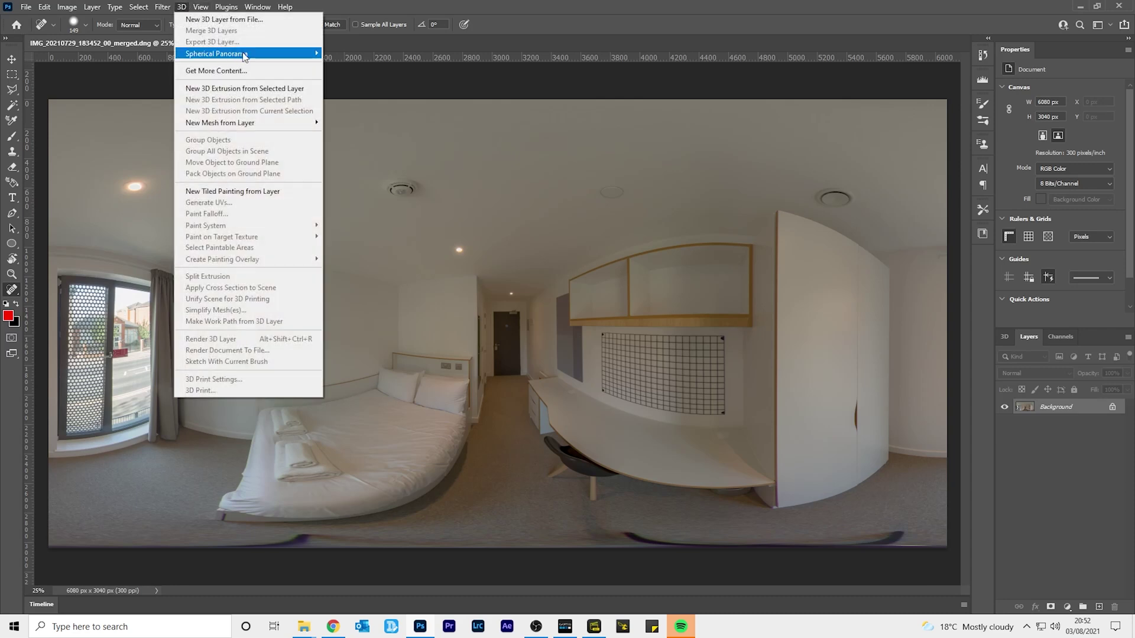
mouse_move(258, 55)
left_click(372, 65)
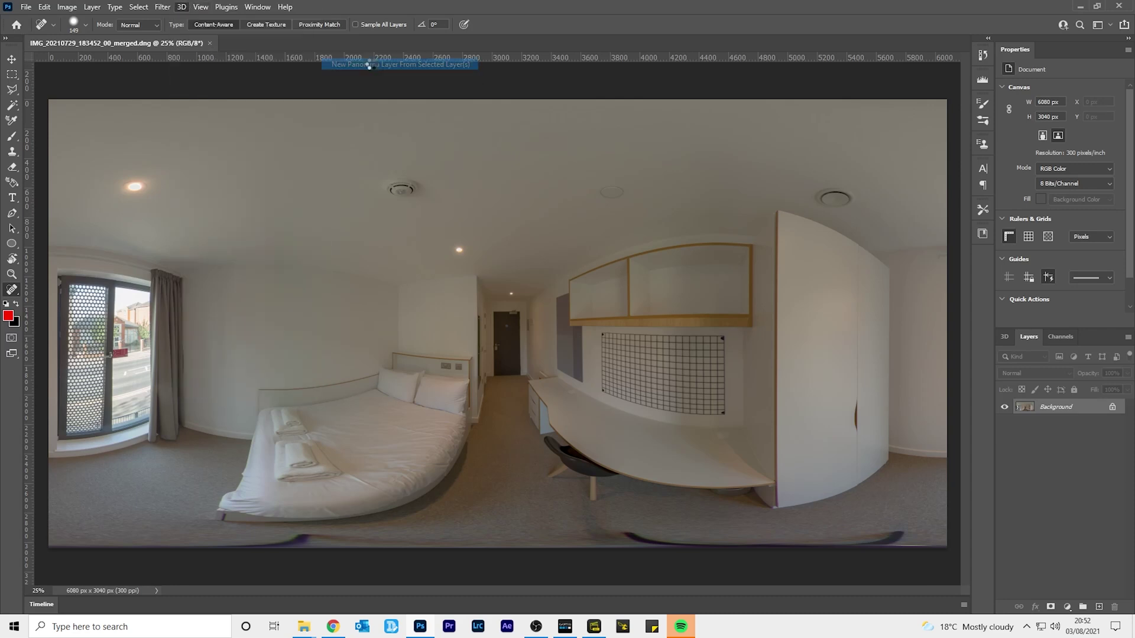
left_click_drag(502, 339, 514, 511)
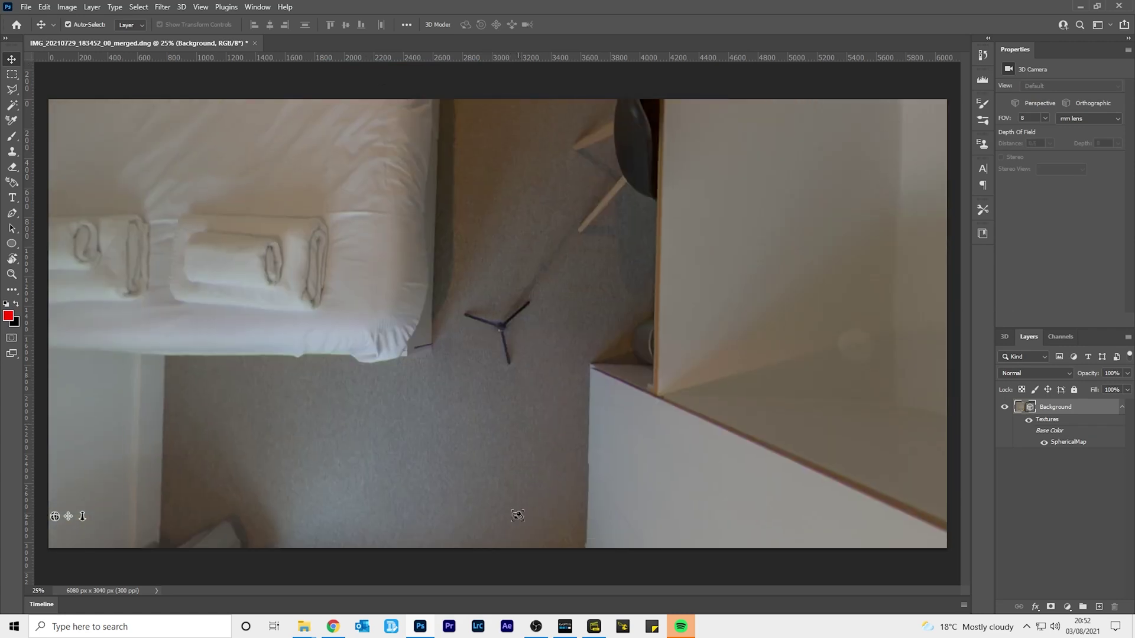
Paint out both tripod legs on the carpet with a 159 px Spot Healing Brush.
key("j")
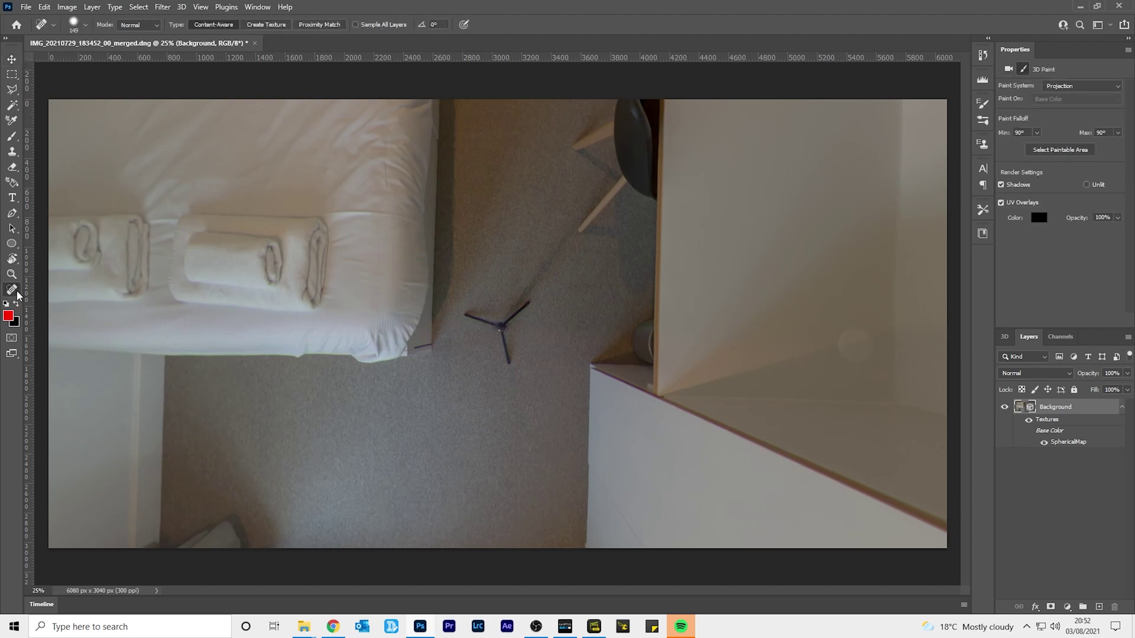
left_click(18, 291)
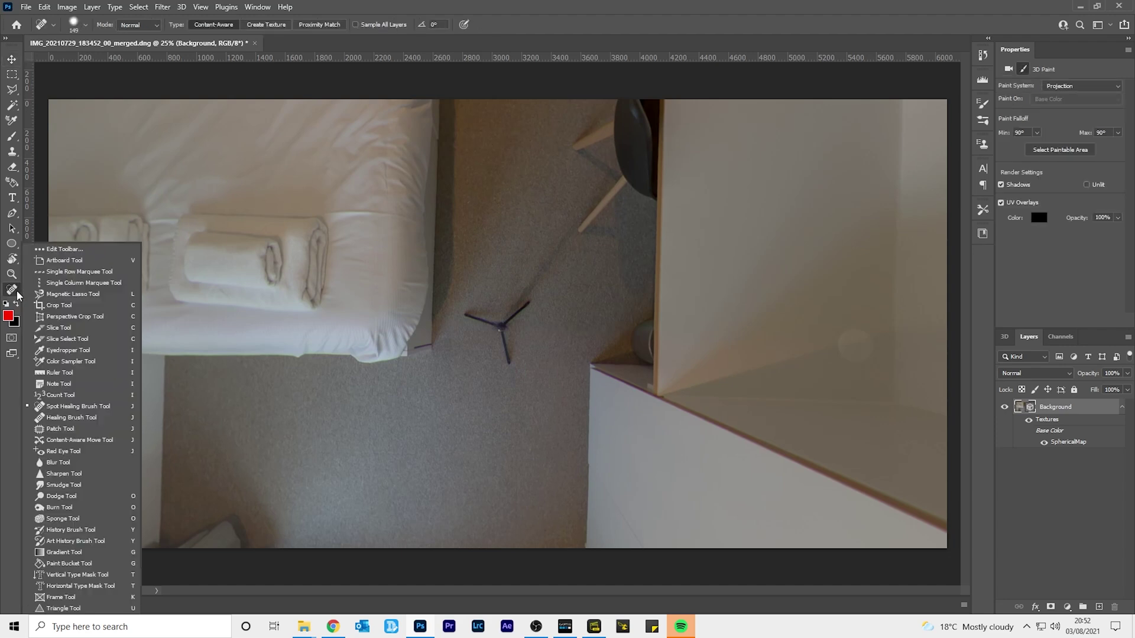
left_click(99, 405)
left_click(86, 25)
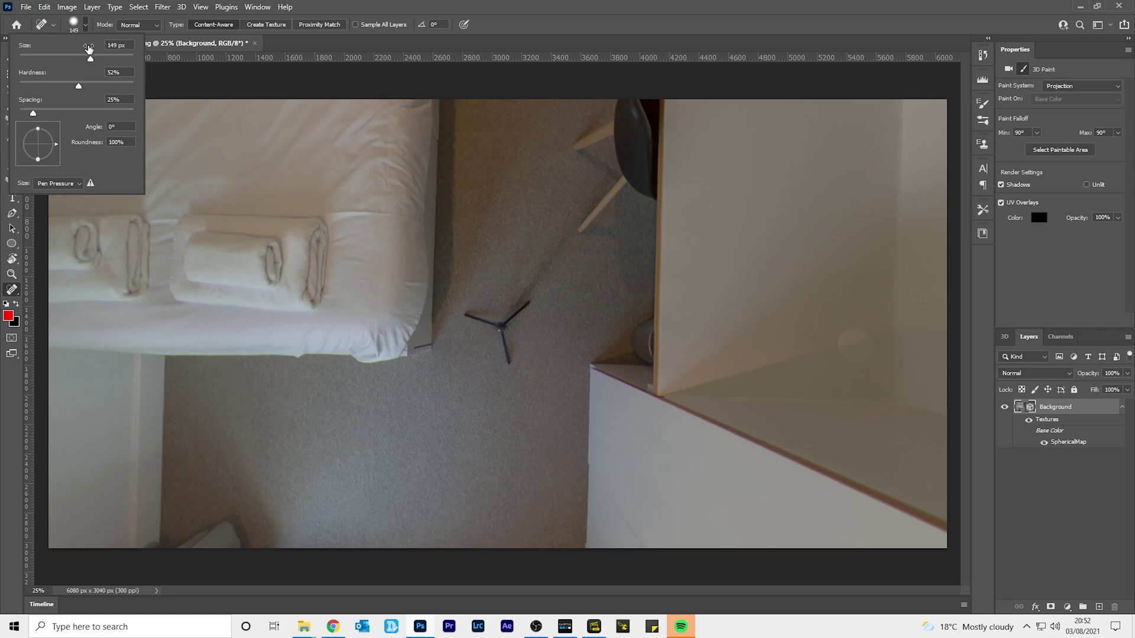
mouse_move(90, 59)
left_mouse_down()
mouse_move(71, 89)
mouse_move(83, 88)
left_mouse_up()
mouse_move(459, 313)
left_mouse_down()
mouse_move(499, 322)
mouse_move(508, 366)
mouse_move(502, 322)
mouse_move(537, 294)
left_mouse_up()
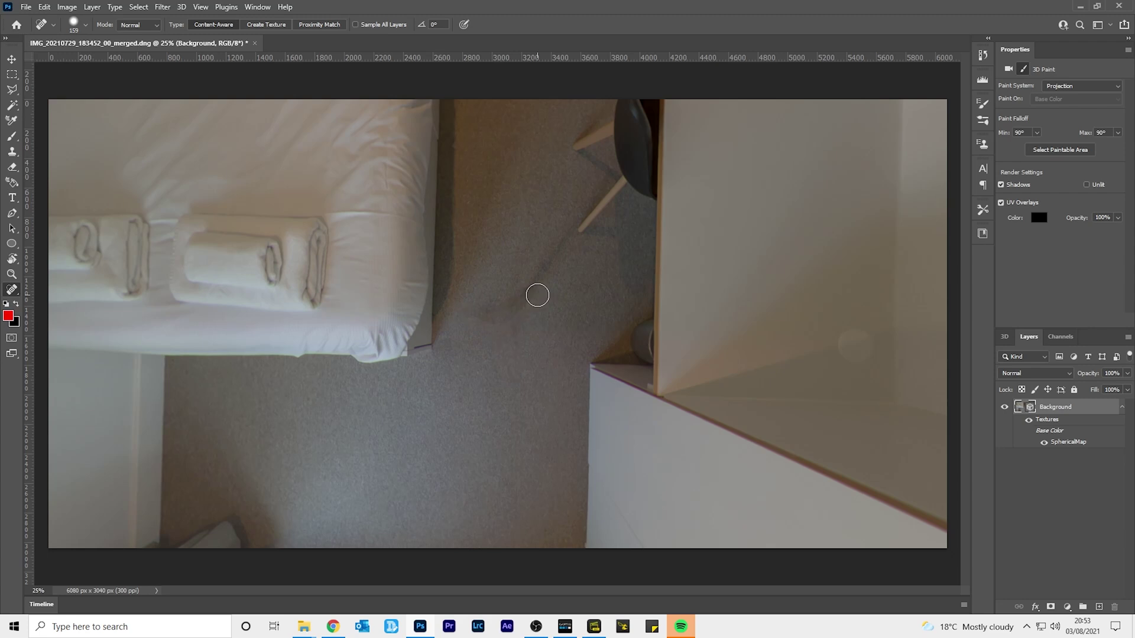
mouse_move(564, 235)
left_mouse_down()
mouse_move(504, 323)
mouse_move(481, 317)
mouse_move(511, 324)
left_mouse_up()
Export the panorama as JPEG IMG_20210729_183452_00_merged_edited into the DEMO folder.
left_click(181, 7)
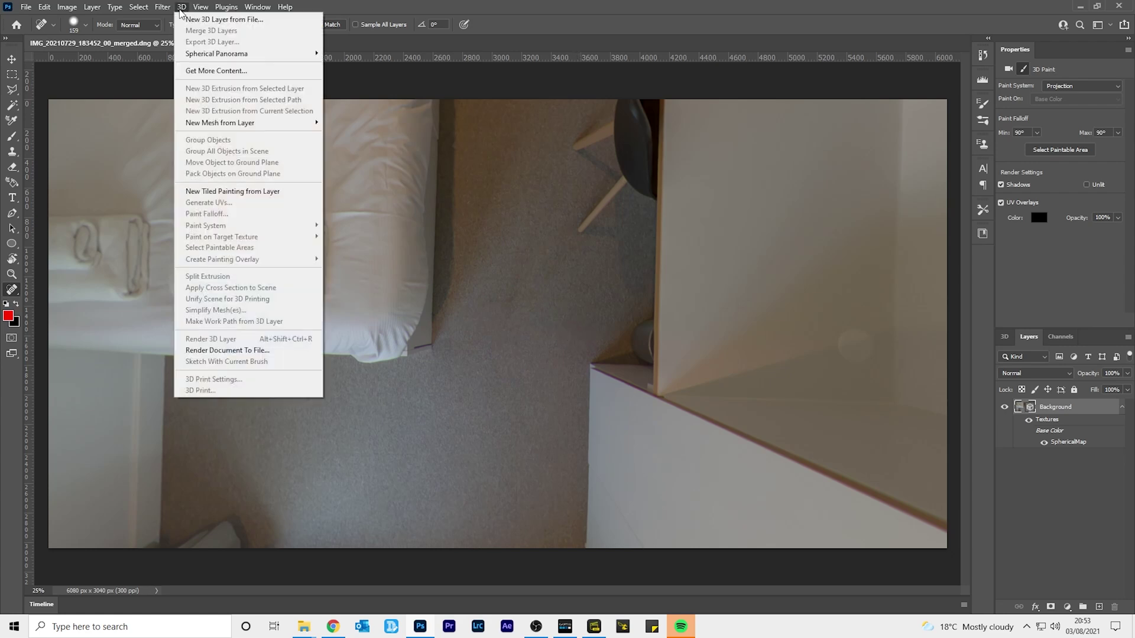
mouse_move(266, 52)
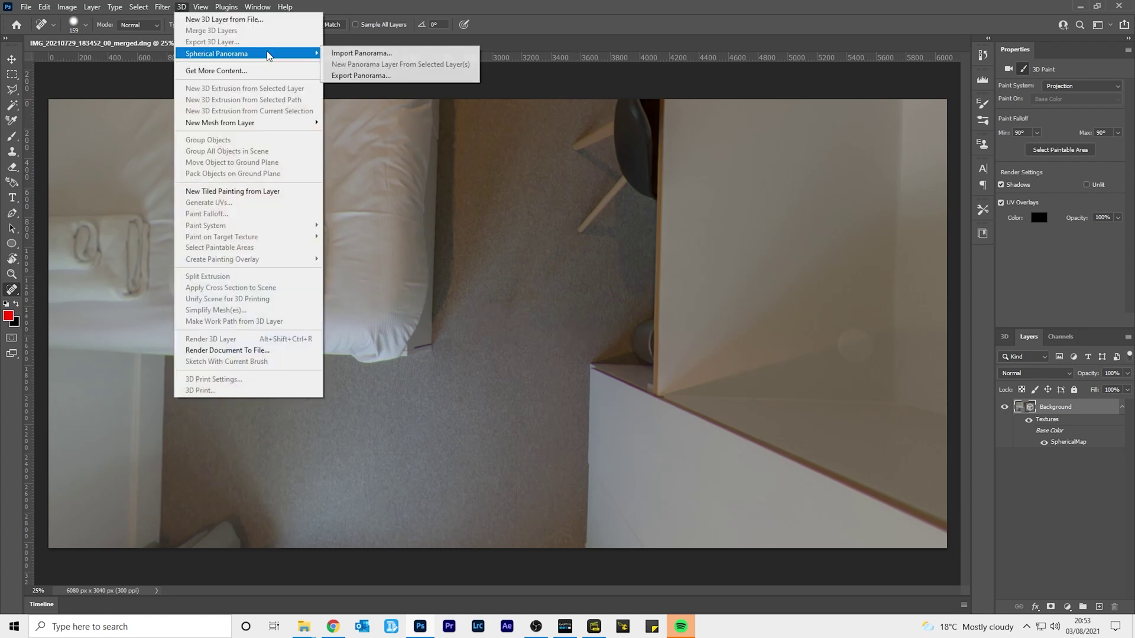
left_click(387, 77)
left_click(639, 415)
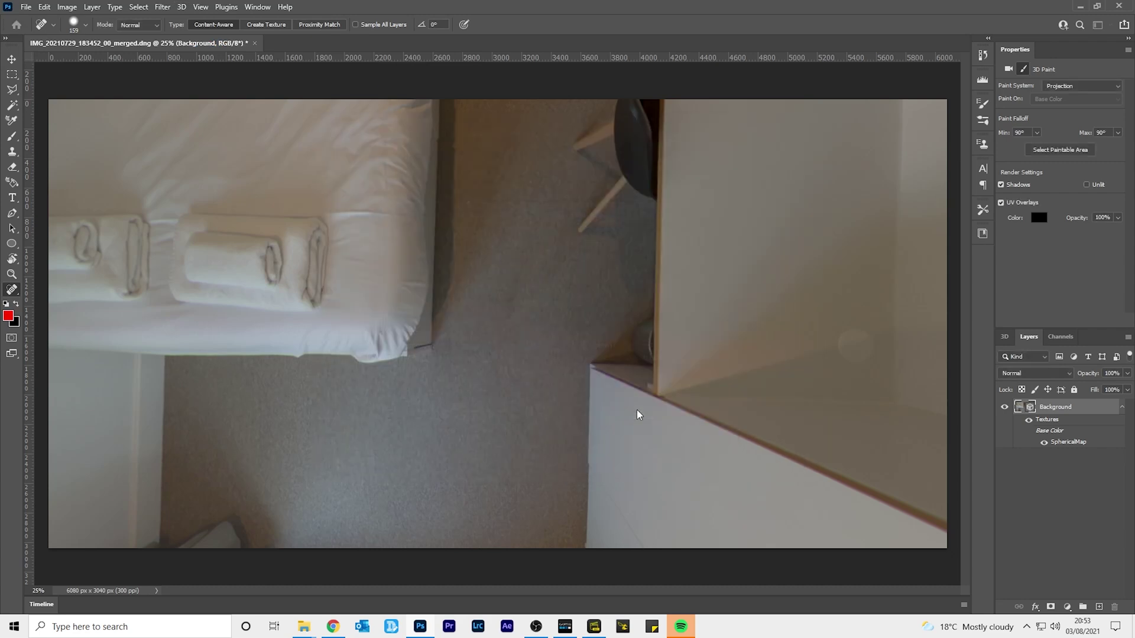
left_click(155, 123)
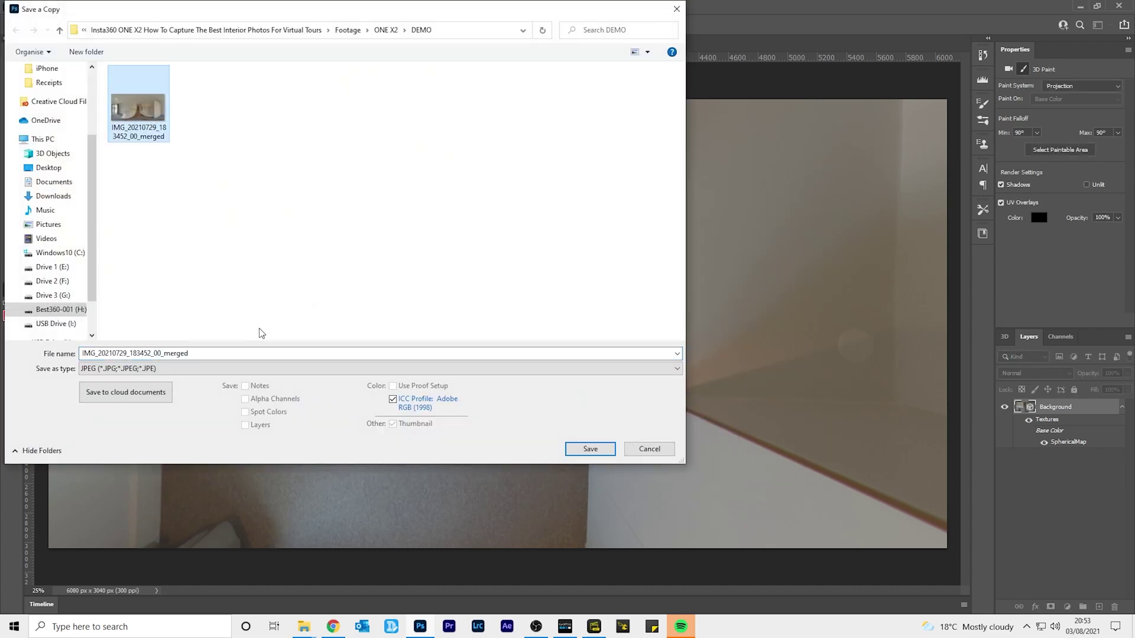
left_click(269, 353)
type("_edited")
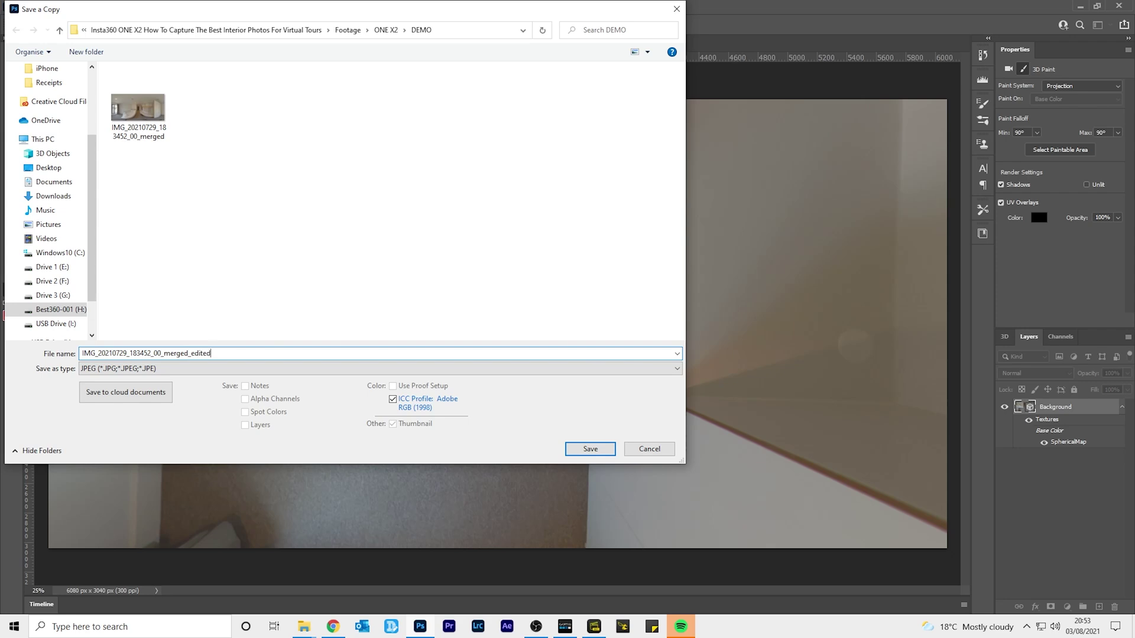
left_click(576, 449)
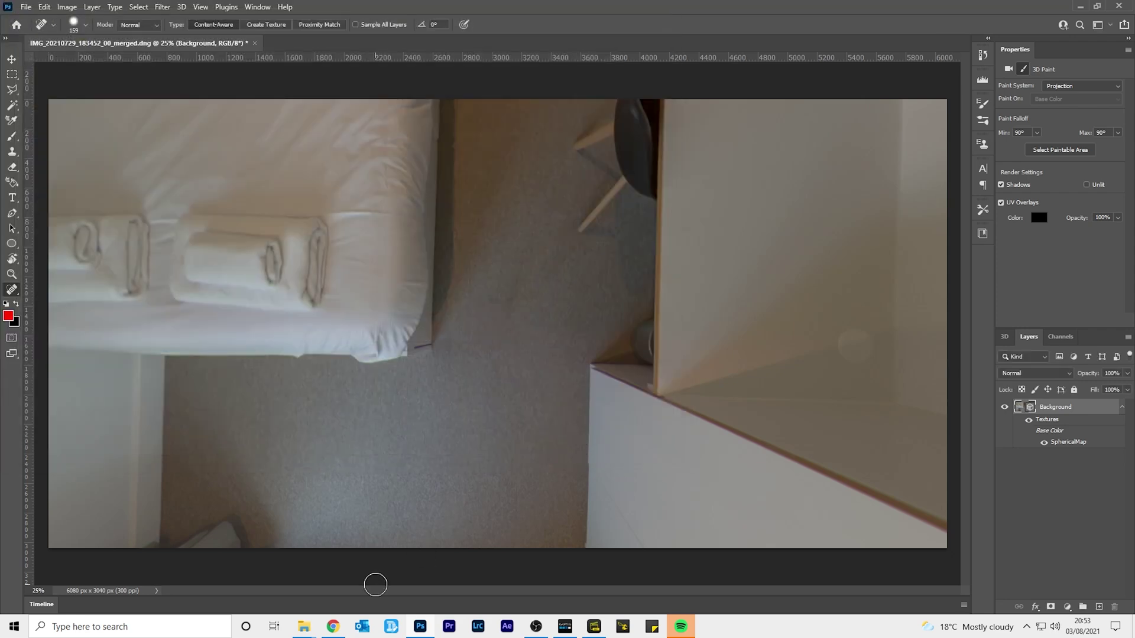
Open the merged_edited JPG from DEMO in GoPro VR Player.
mouse_move(304, 626)
left_click(262, 577)
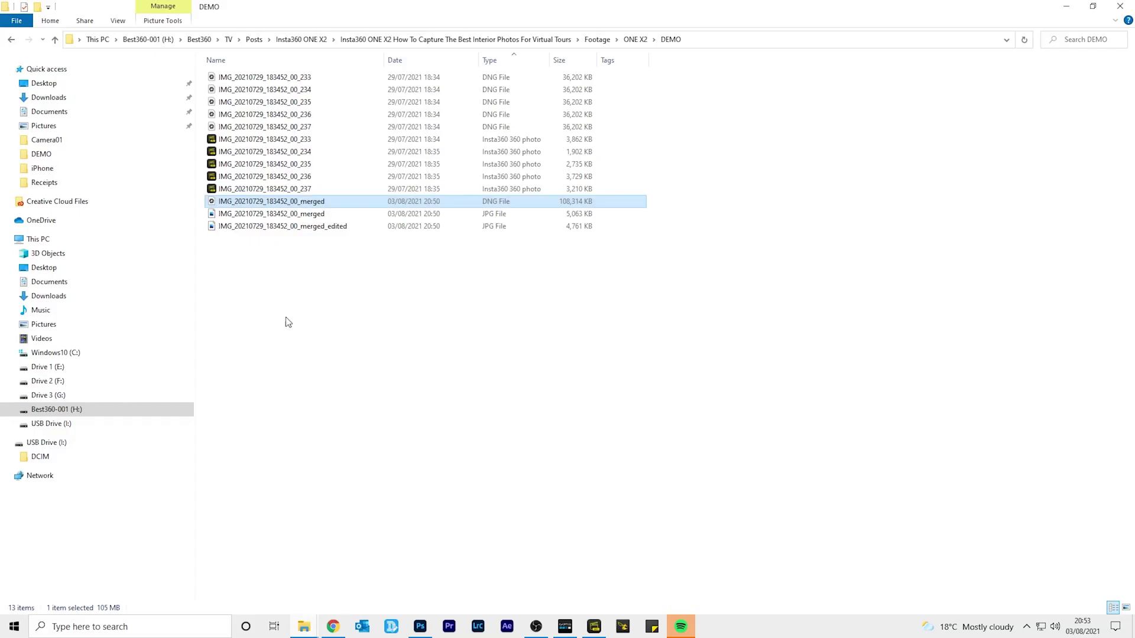
left_click(268, 226)
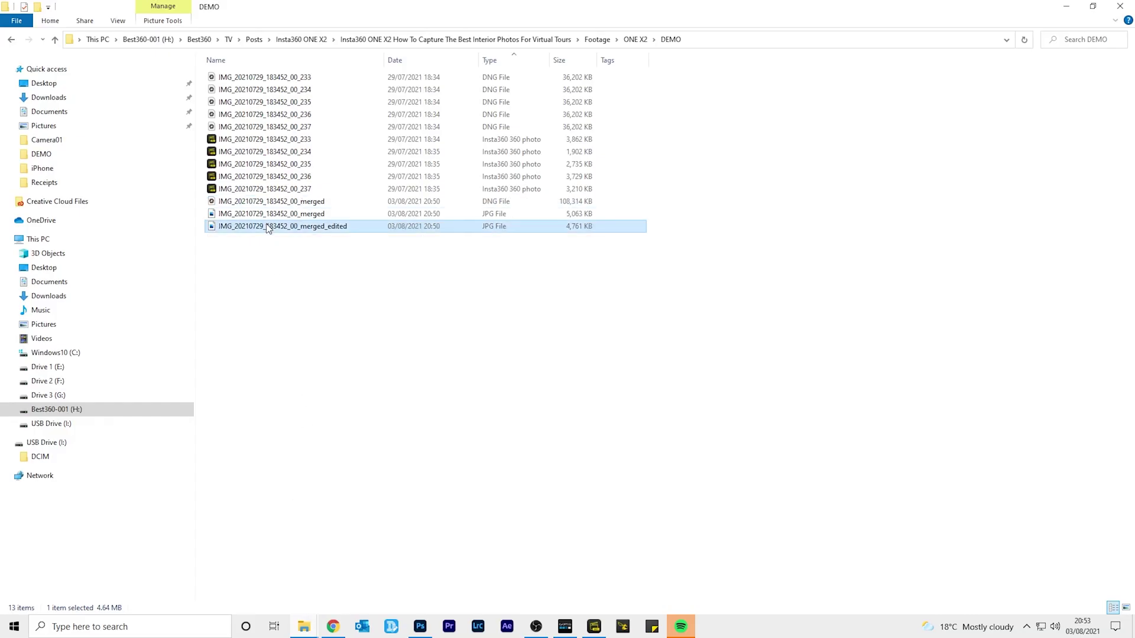
left_click_drag(268, 227, 260, 324)
Pan around the panorama past the cabinet, wardrobe, door, curtain and bed to check the edit.
left_click_drag(800, 459, 280, 360)
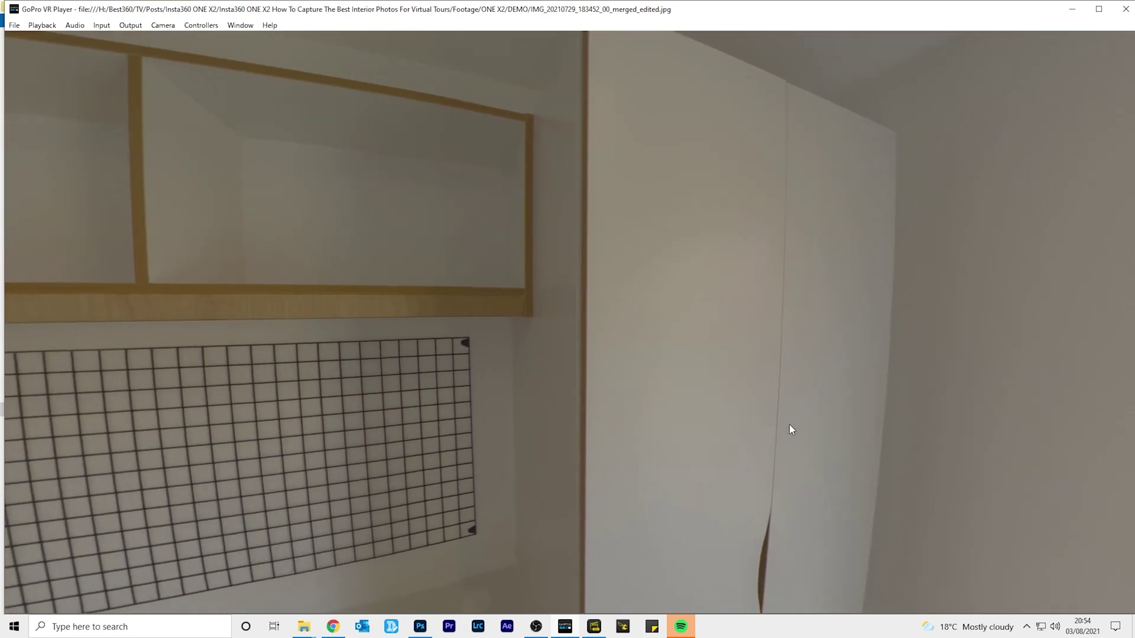
left_click_drag(790, 427, 353, 360)
left_click_drag(1048, 425, 589, 370)
left_click_drag(1041, 504, 763, 237)
left_click_drag(1027, 346, 502, 427)
left_click_drag(744, 264, 466, 534)
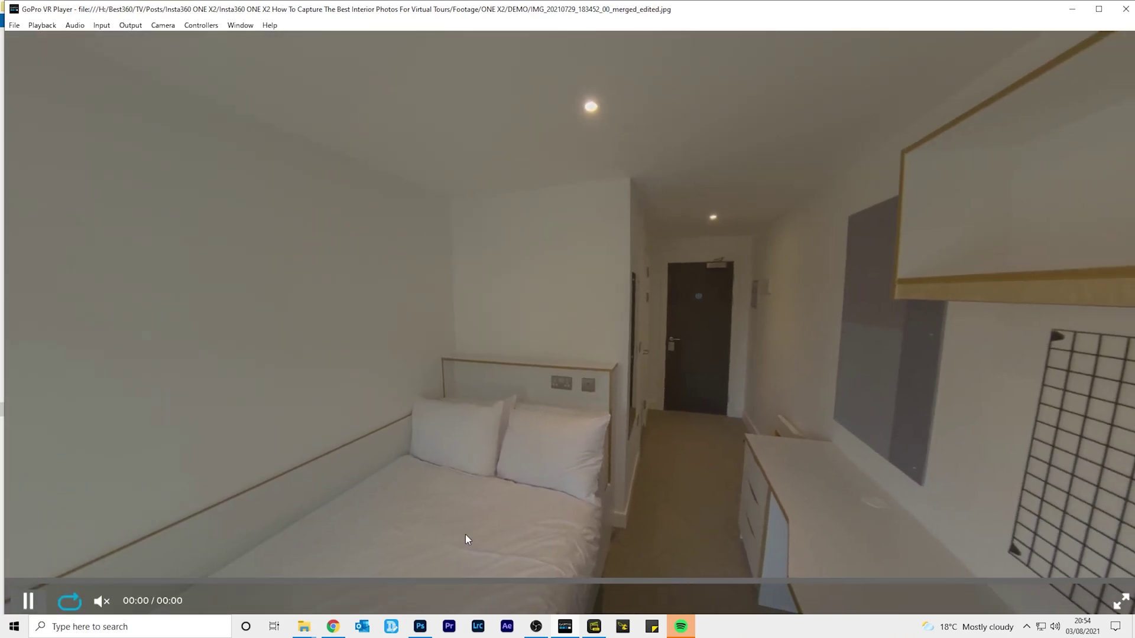